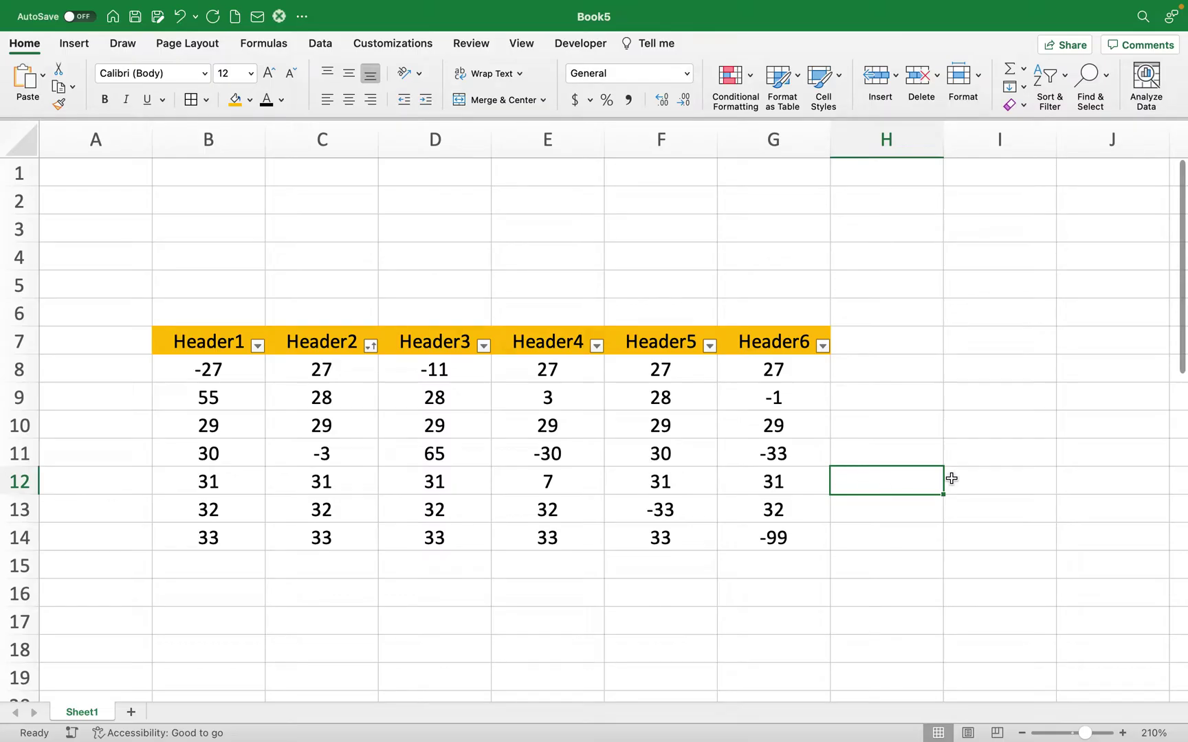
Select the table values B8:G14 and bring up the Number Format list.
left_click(901, 426)
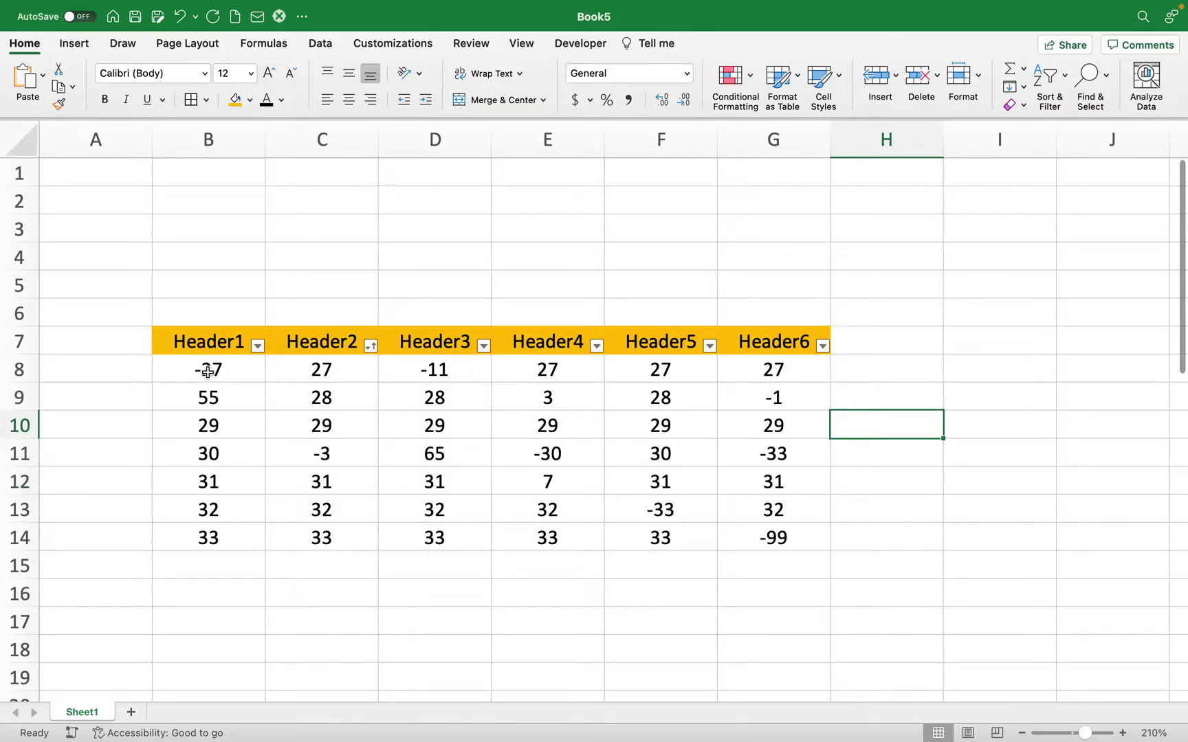
left_click_drag(210, 372, 762, 536)
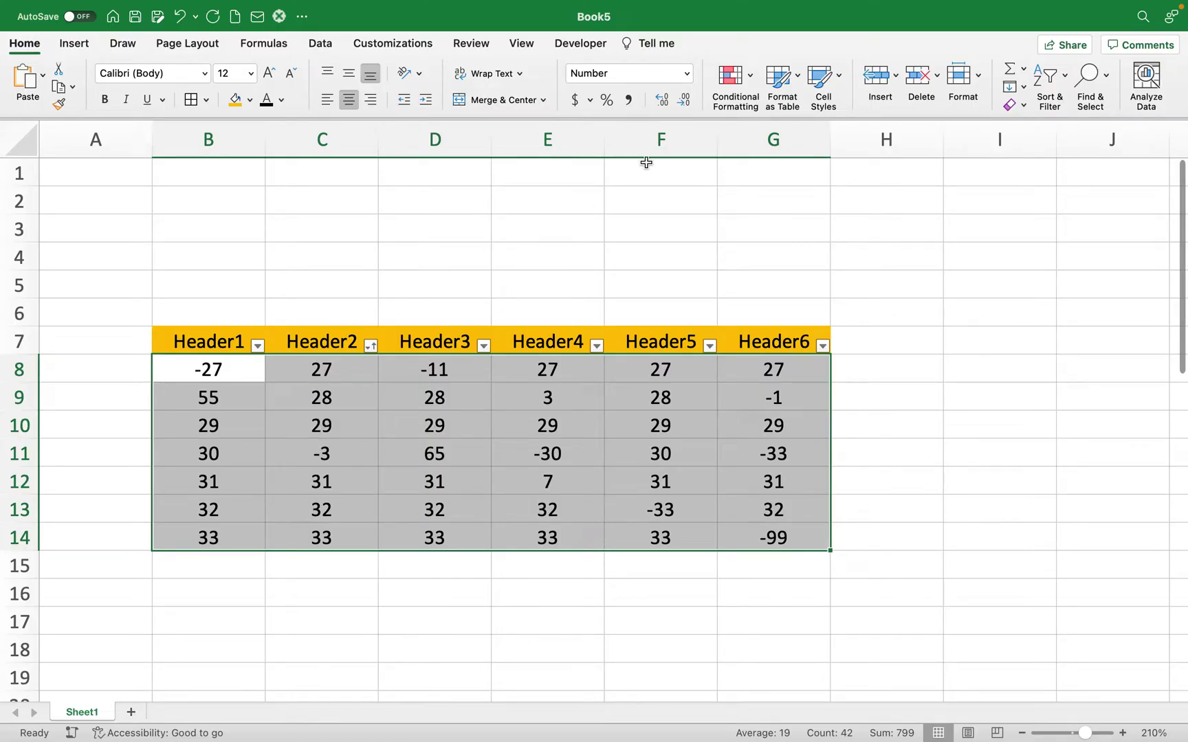
left_click(687, 74)
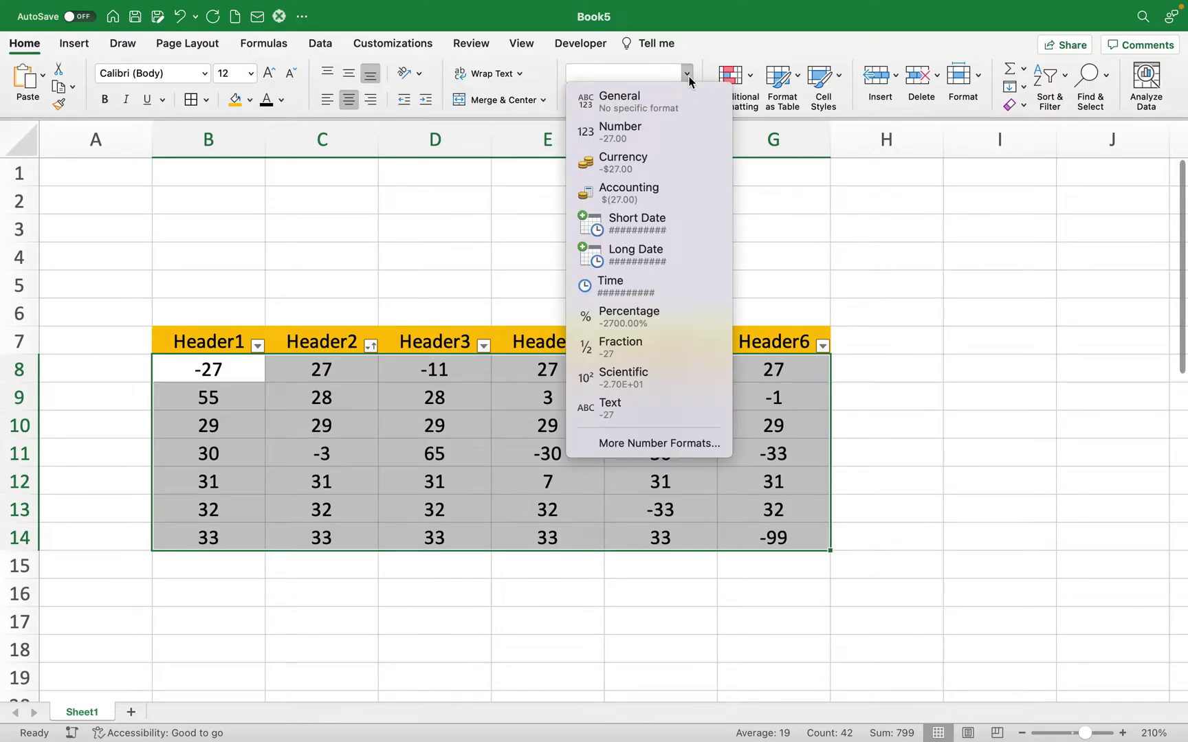
Apply Number format with 0 decimals and the black (1,234) negative style to the table.
left_click(625, 443)
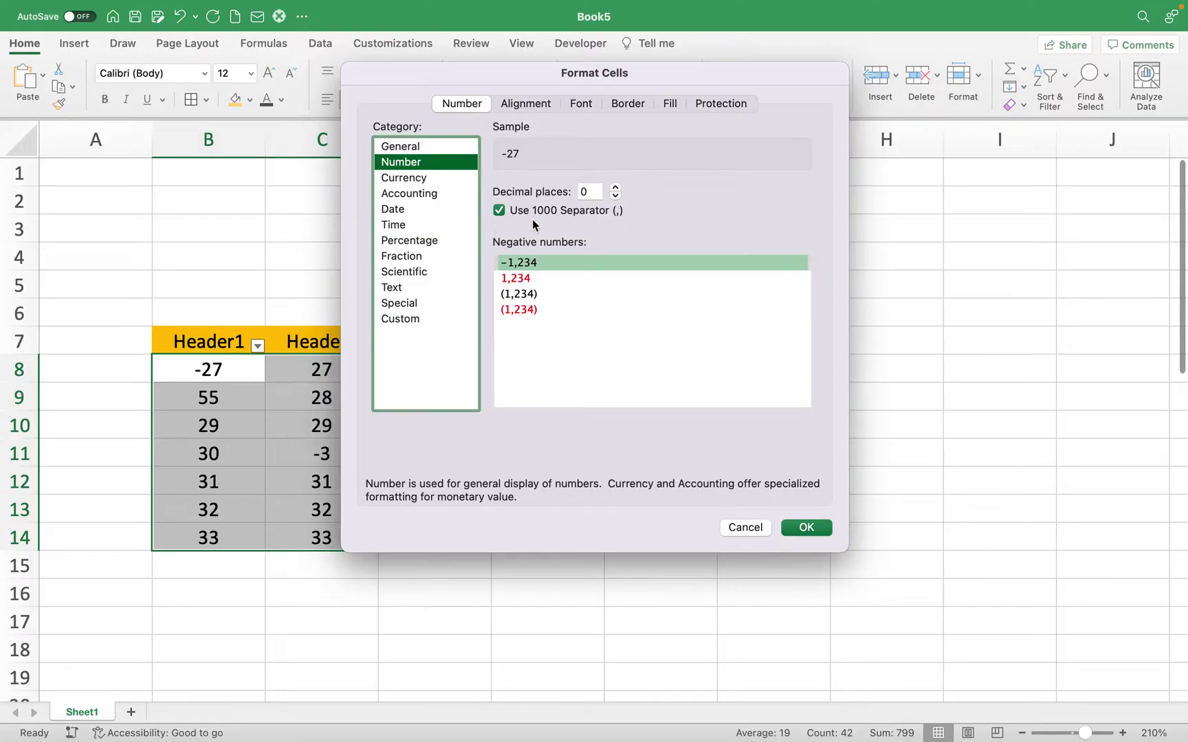
left_click(532, 267)
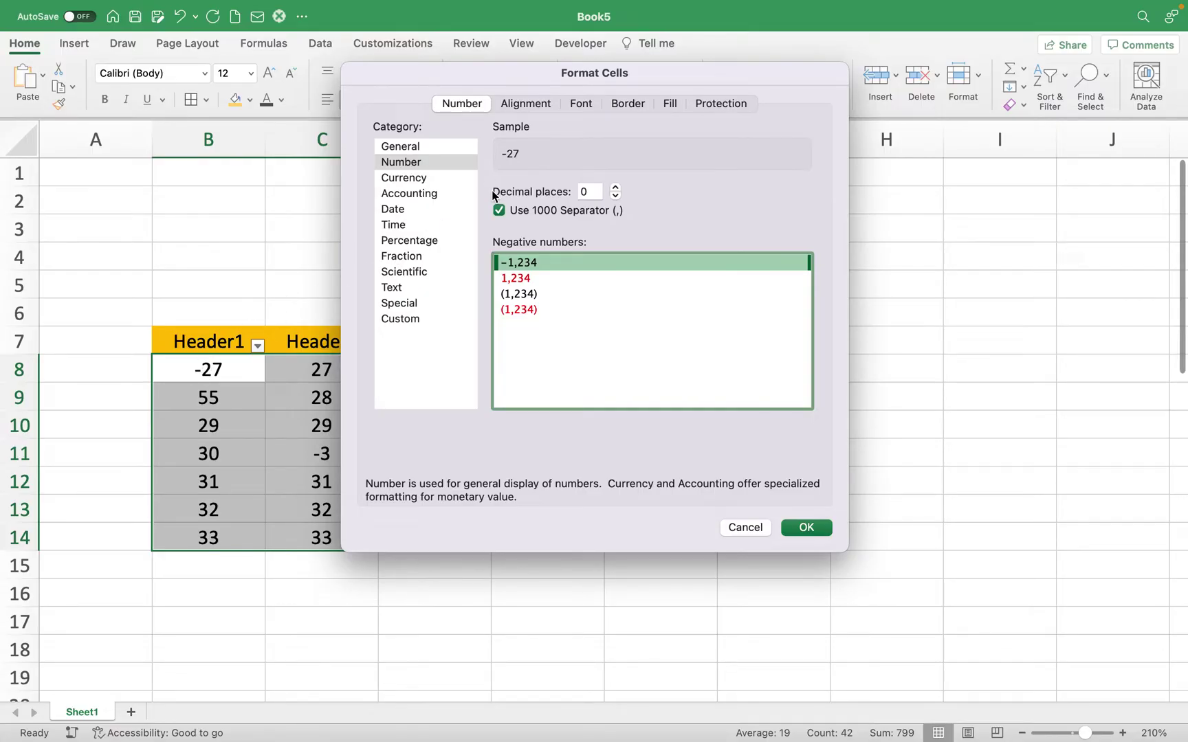
left_click(515, 278)
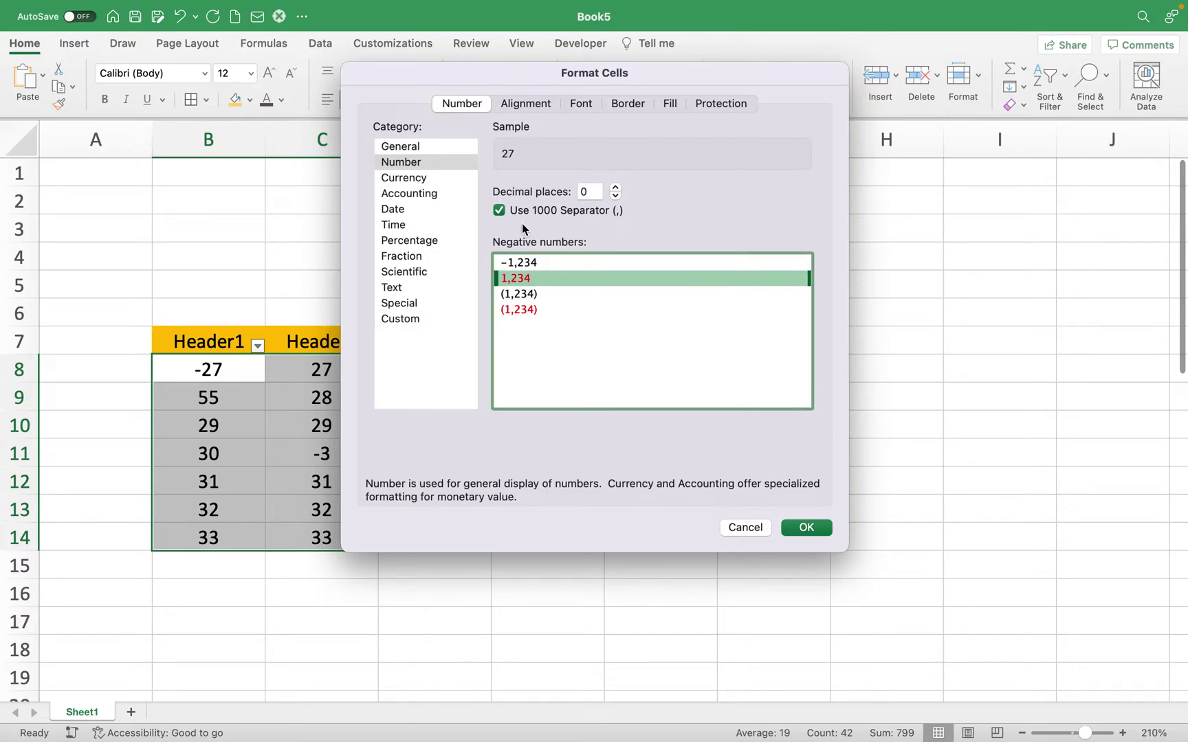
left_click(522, 294)
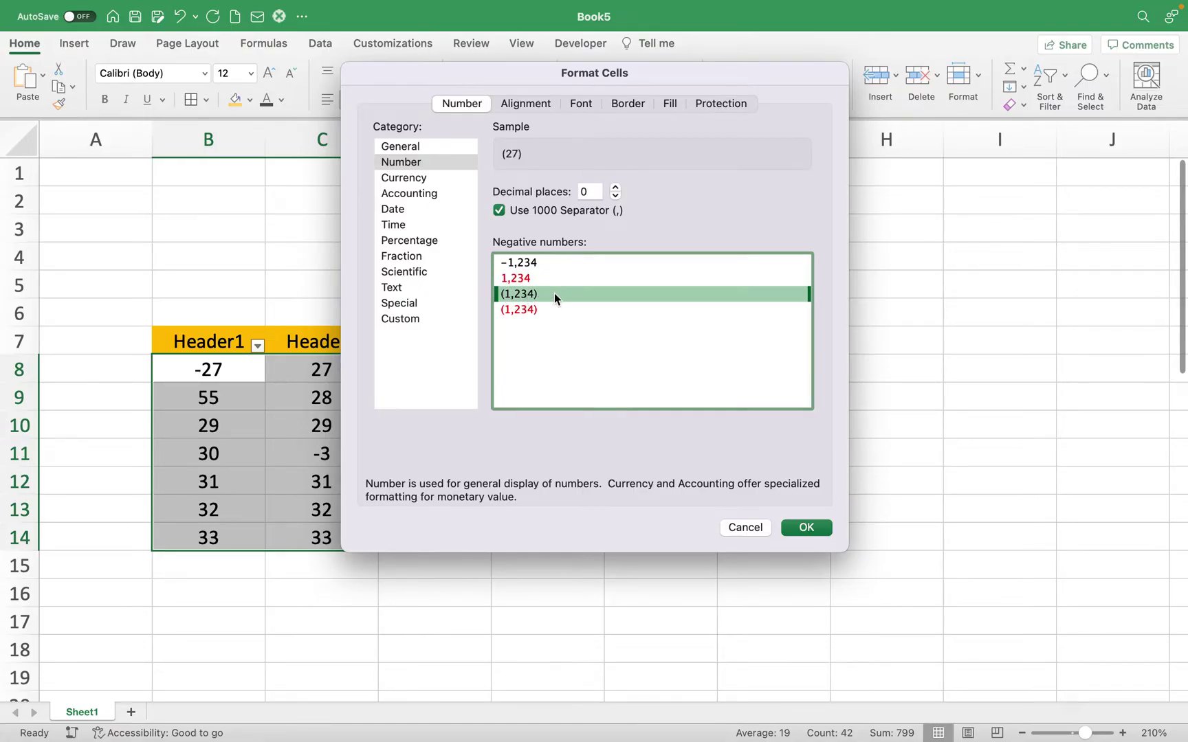
left_click(531, 310)
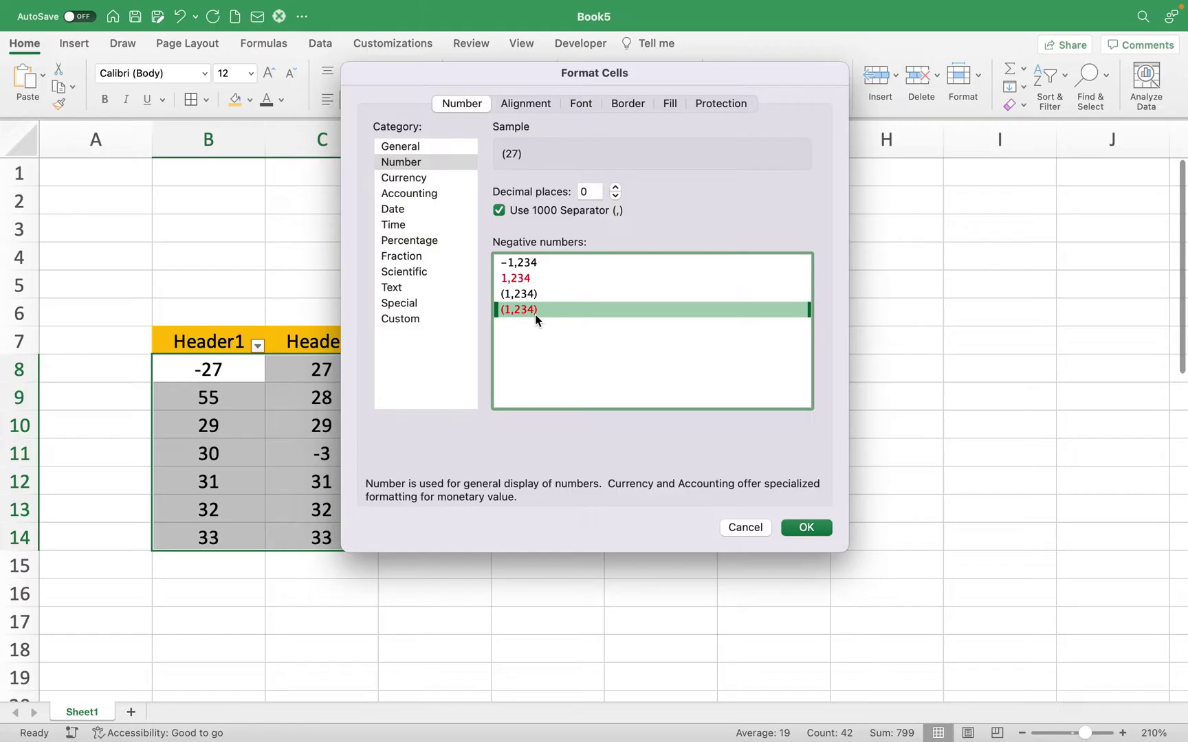
left_click(521, 294)
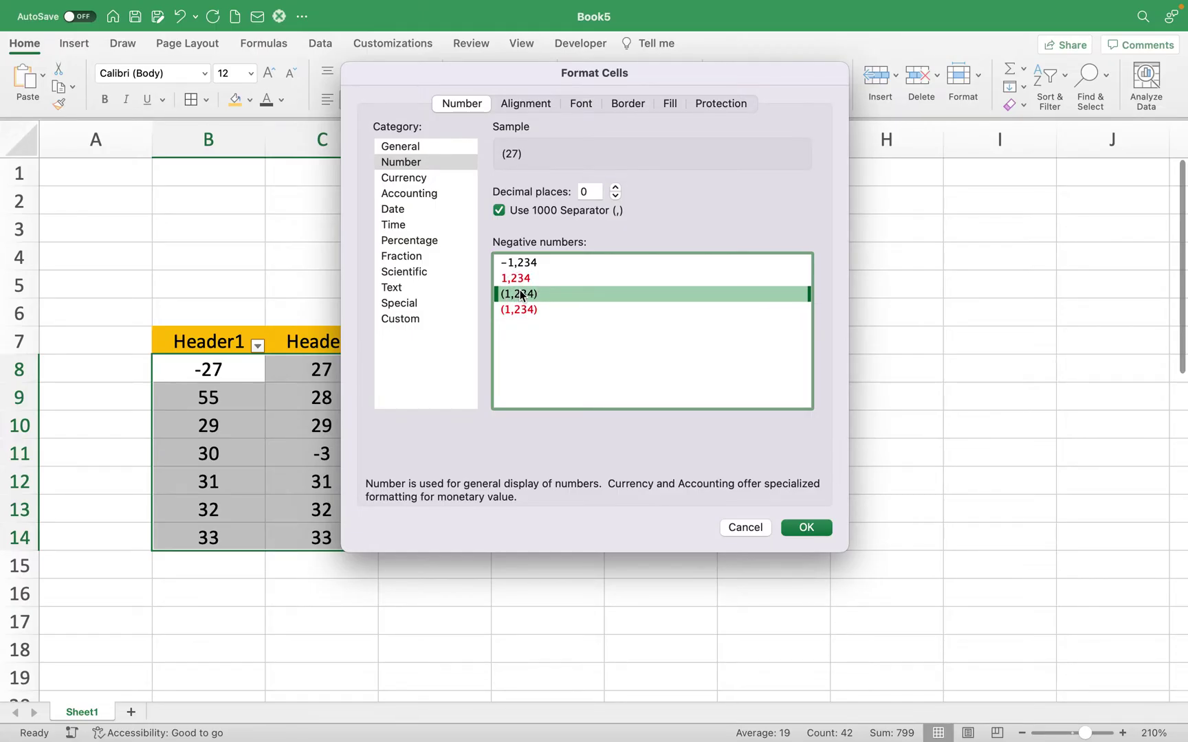
left_click(811, 530)
Reselect B8:G14 and switch negatives to the red 1,234 style without a minus sign.
left_click(596, 601)
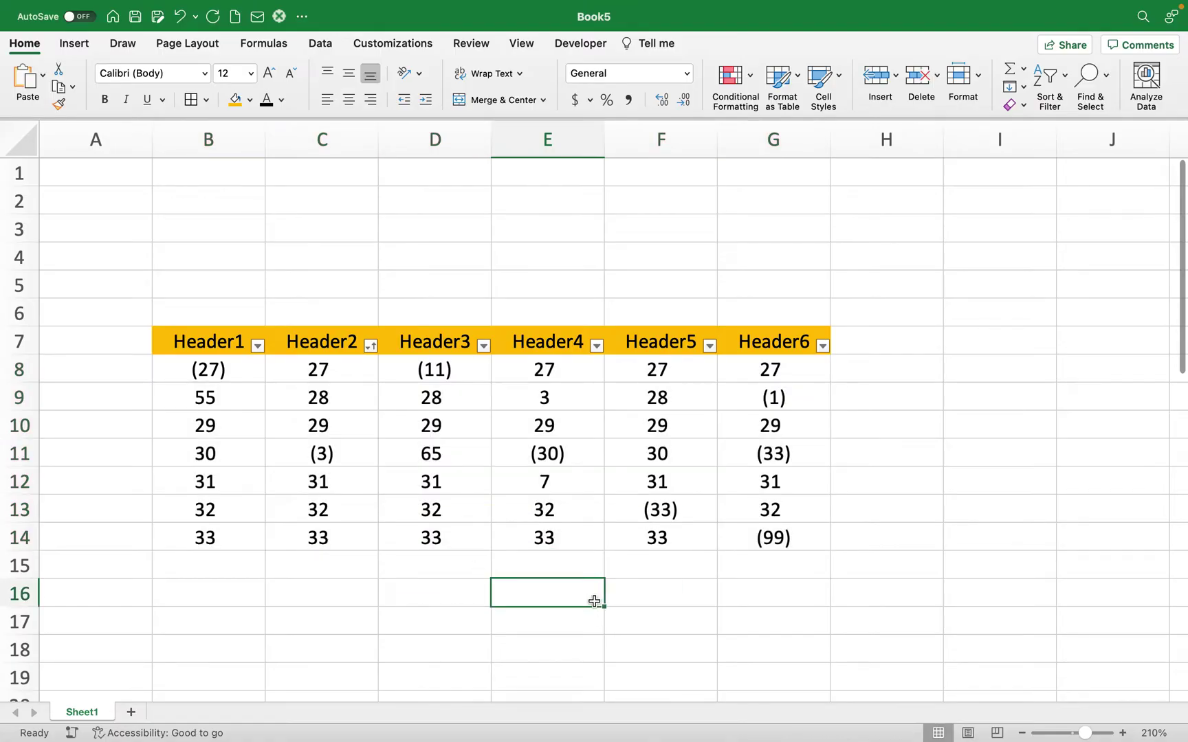
left_click(385, 456)
left_click(177, 371)
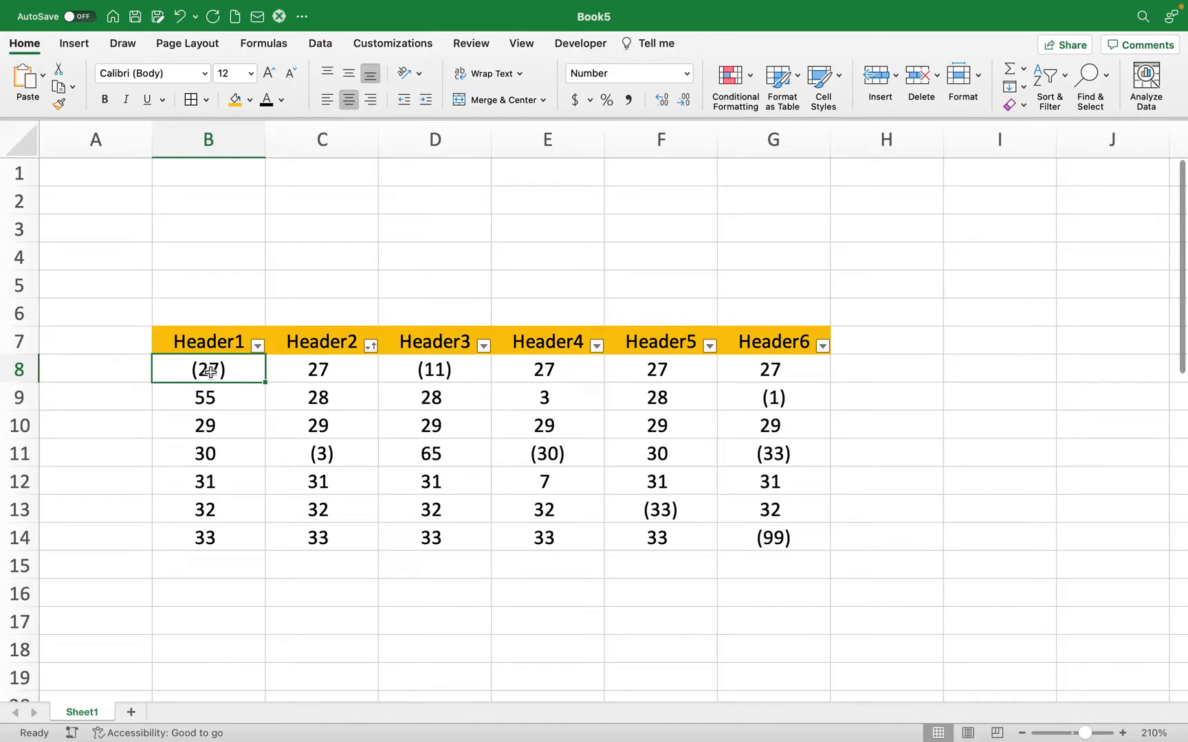
left_click_drag(209, 371, 763, 537)
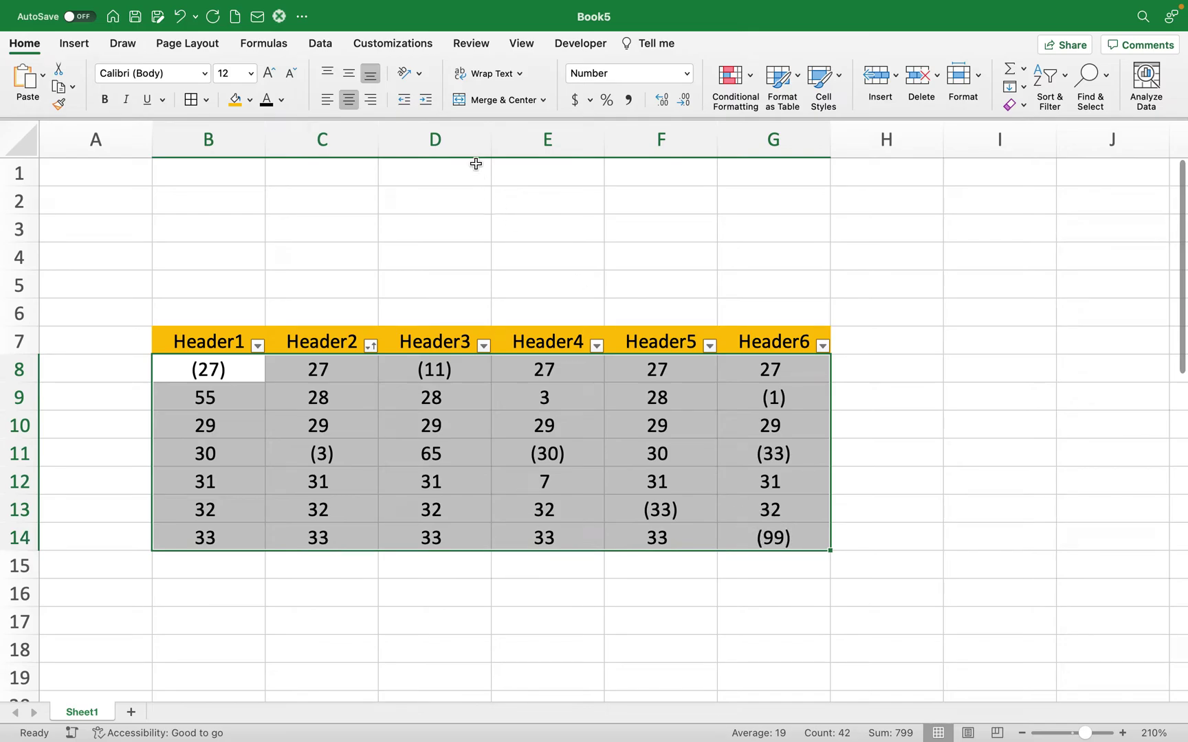
left_click(686, 73)
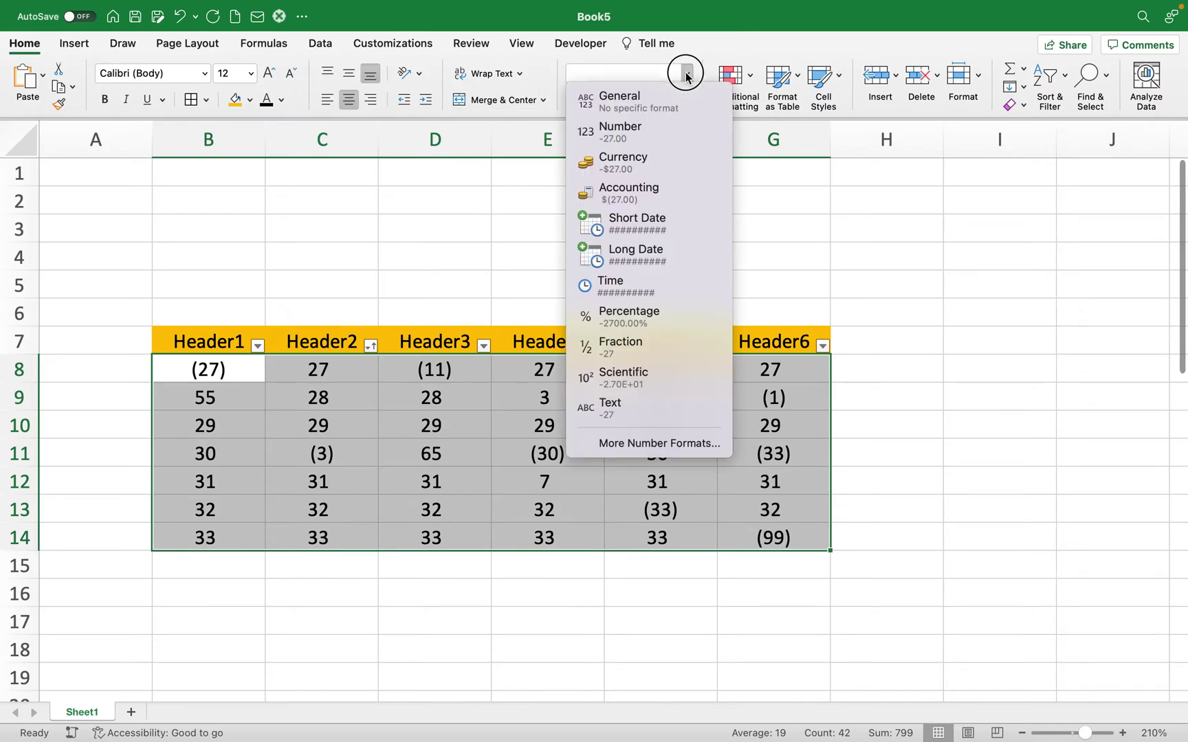
left_click(622, 445)
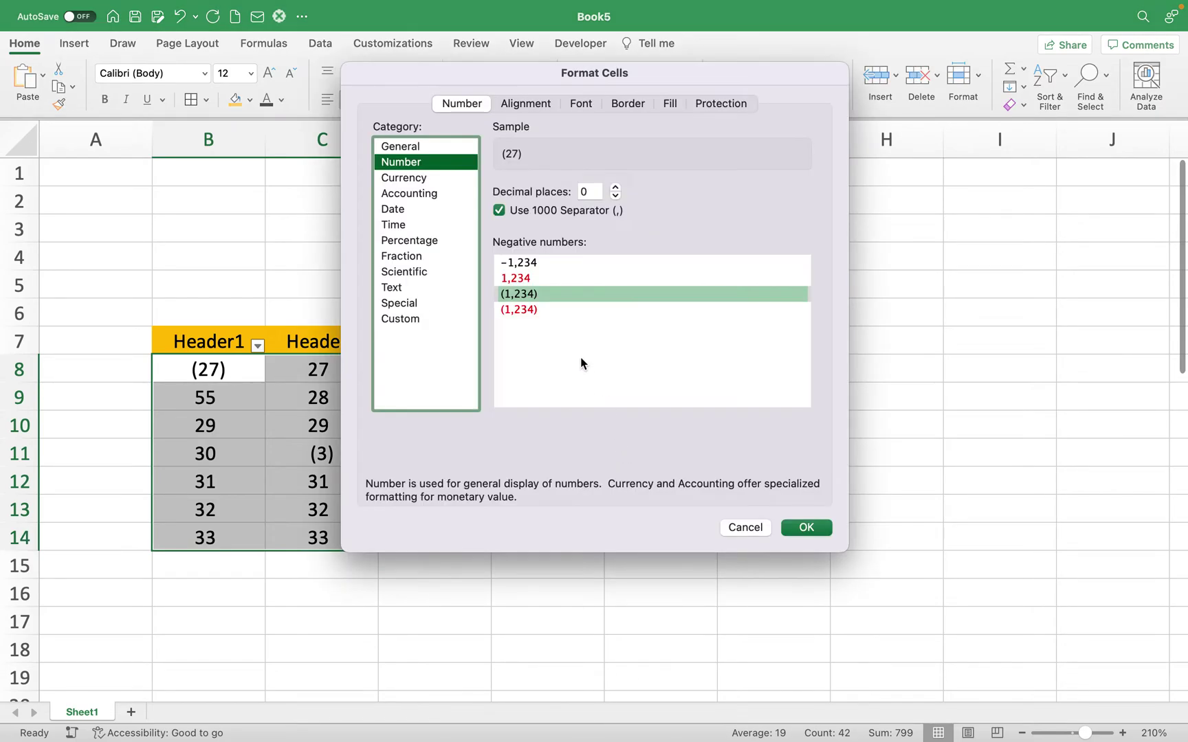
left_click(518, 280)
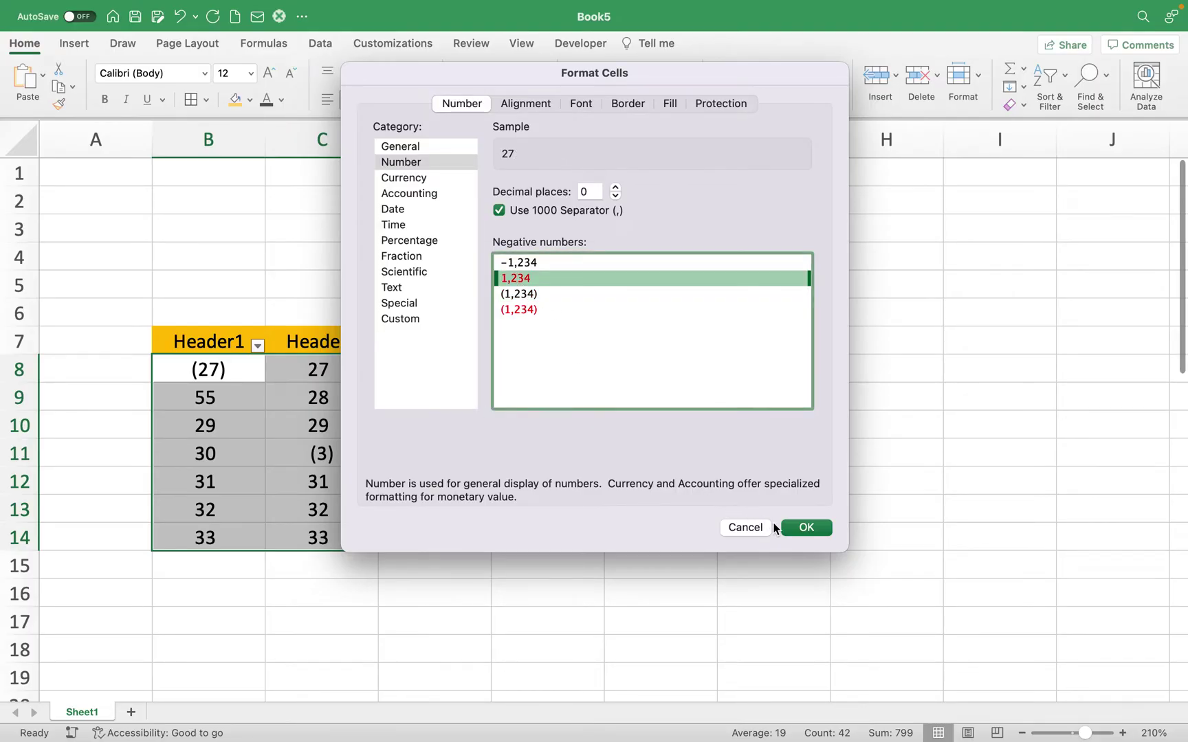
left_click(802, 529)
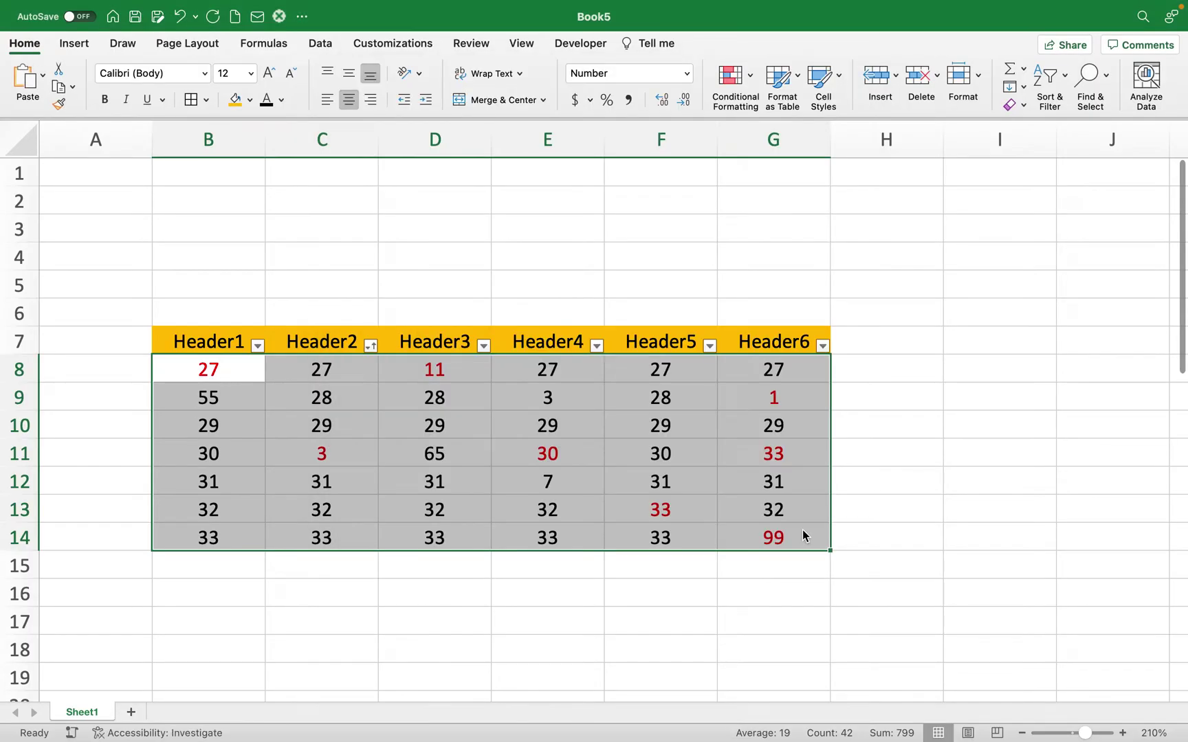
left_click(224, 375)
Try a yellow-green font on B8:G14, then set the numbers back to black and deselect.
left_click_drag(224, 374, 732, 541)
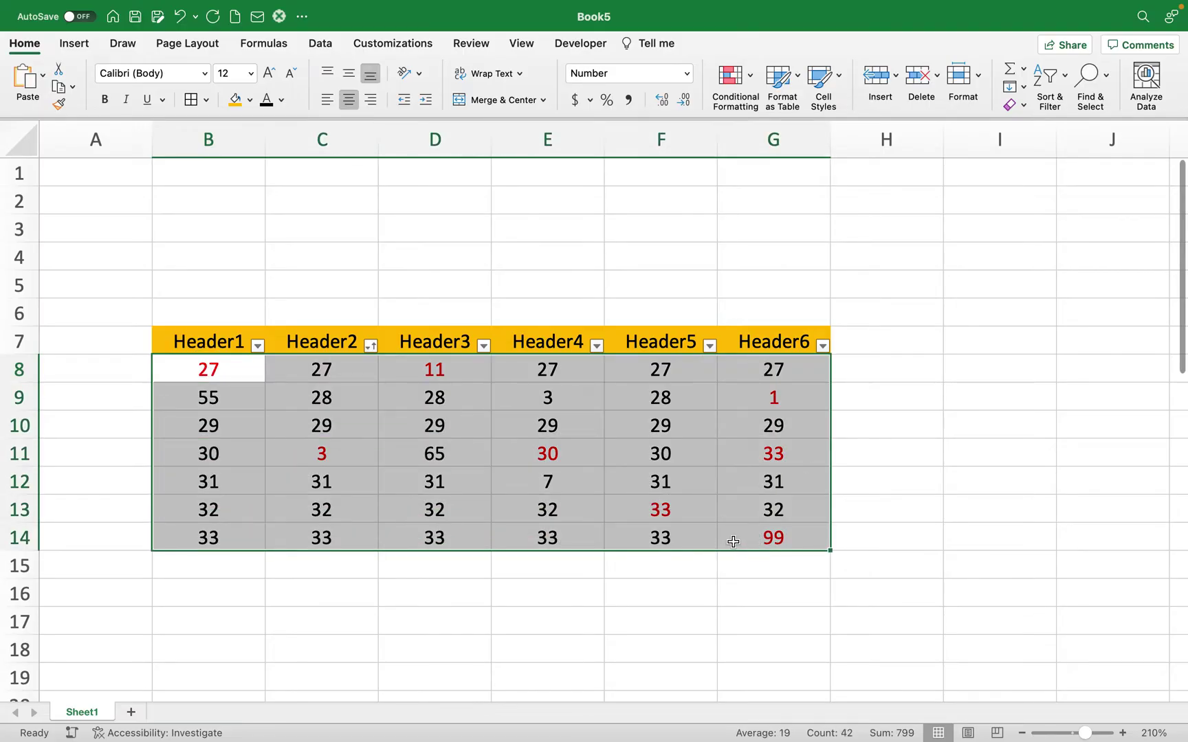
left_click(280, 101)
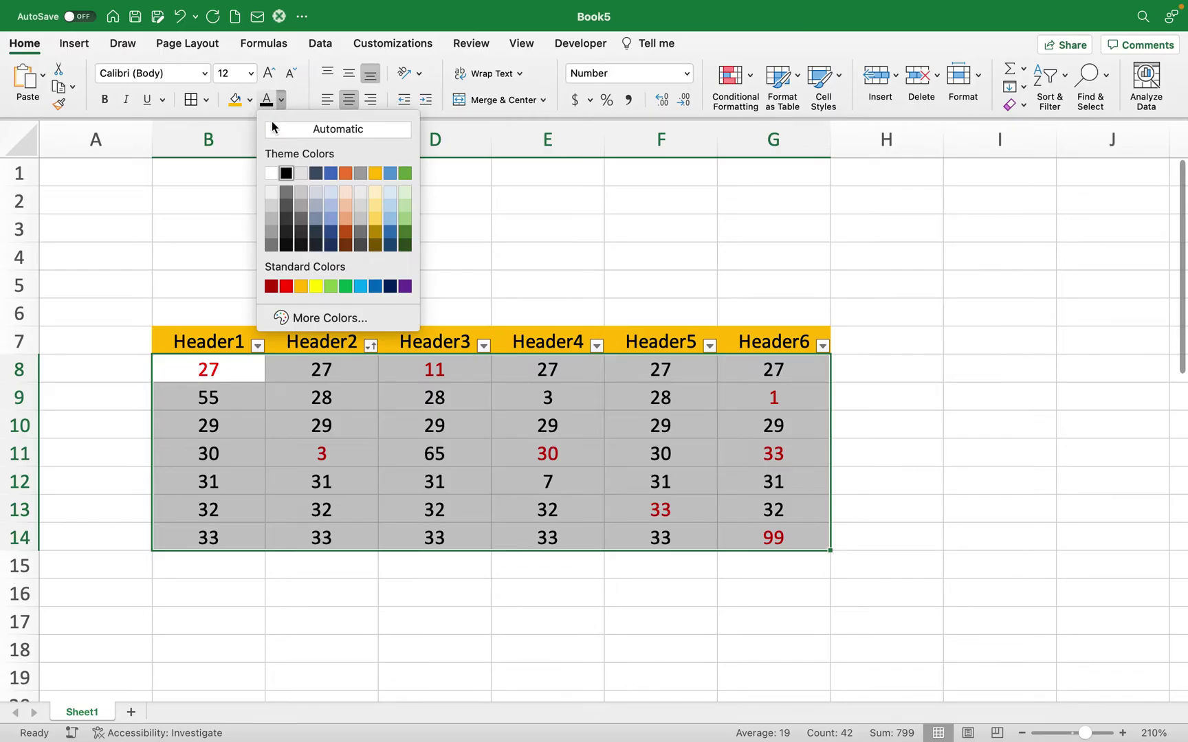
left_click(285, 173)
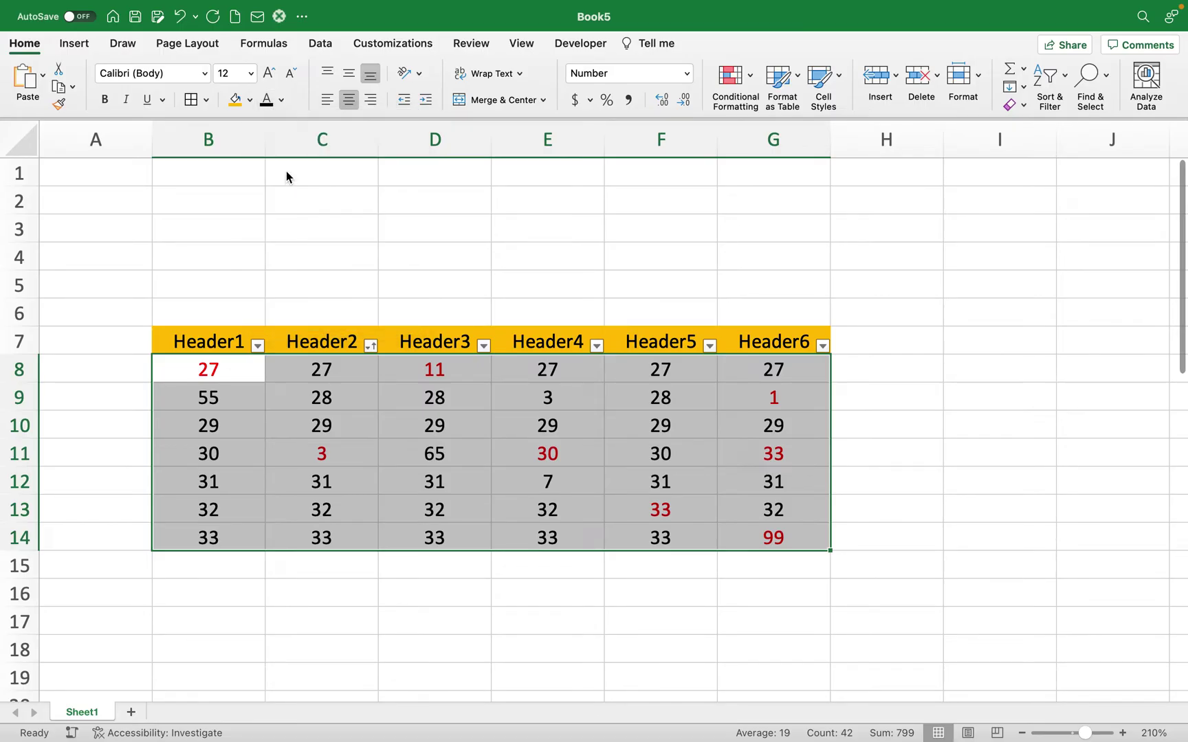
left_click(283, 100)
left_click(317, 285)
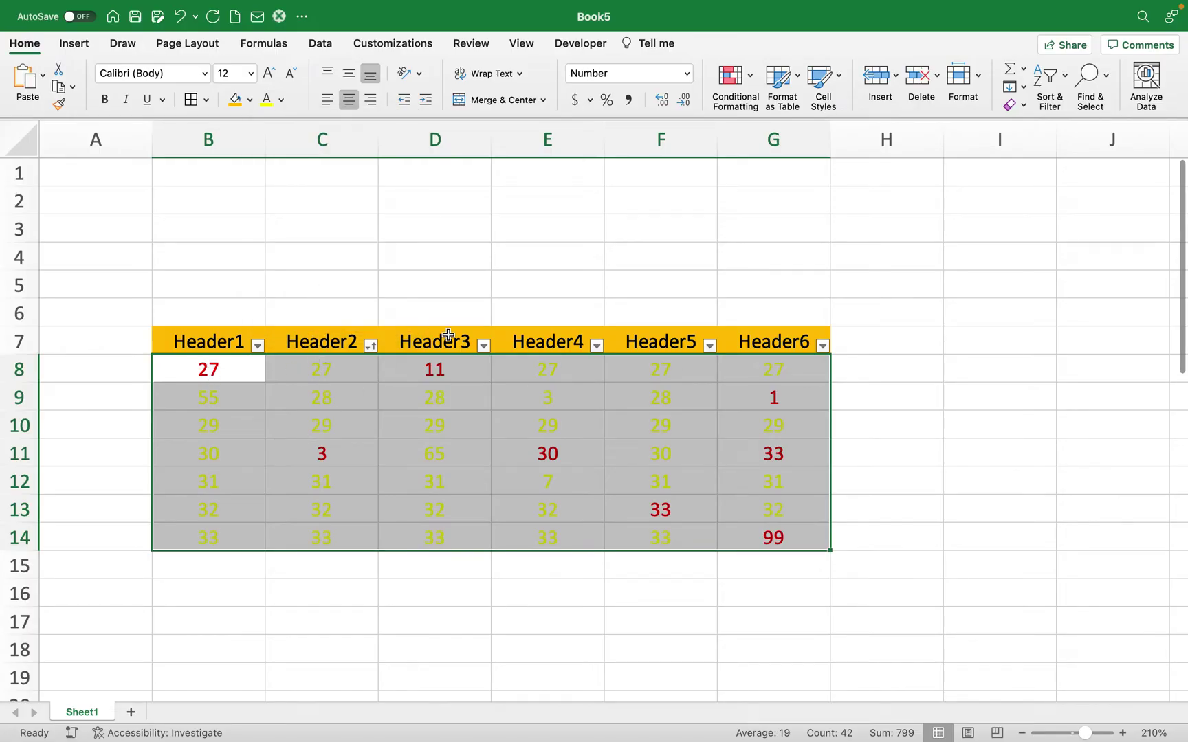
left_click(281, 100)
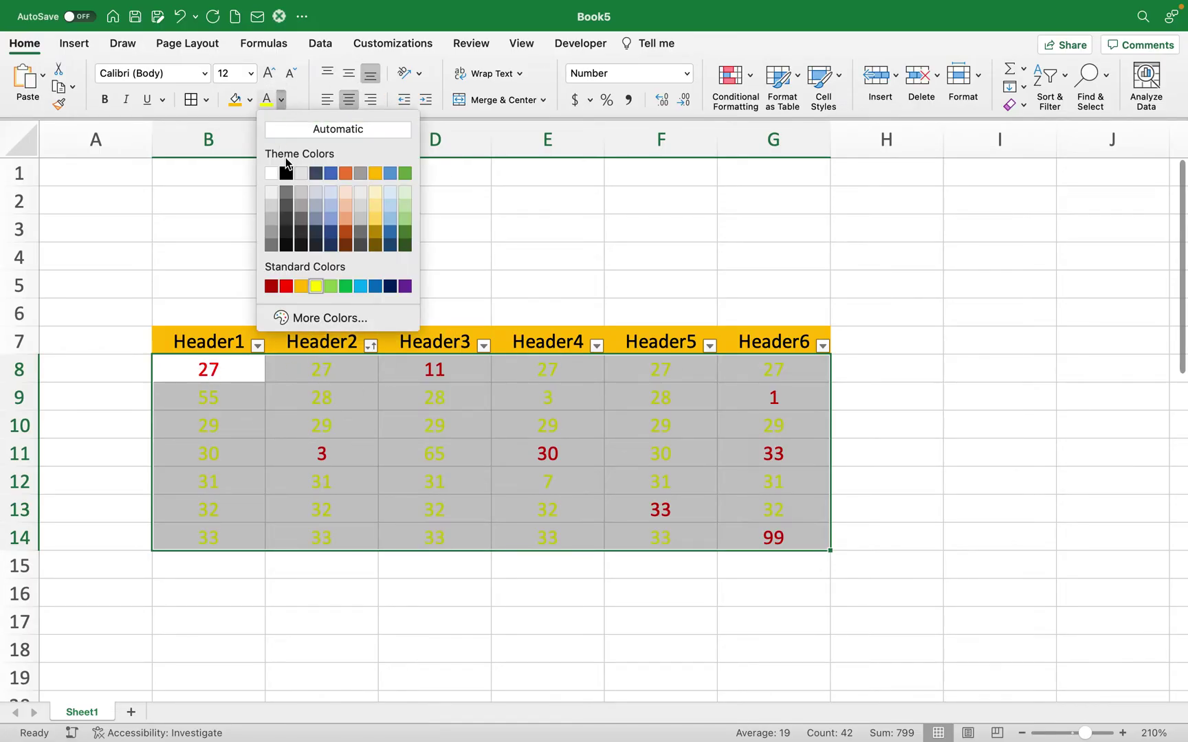
left_click(285, 174)
left_click(302, 248)
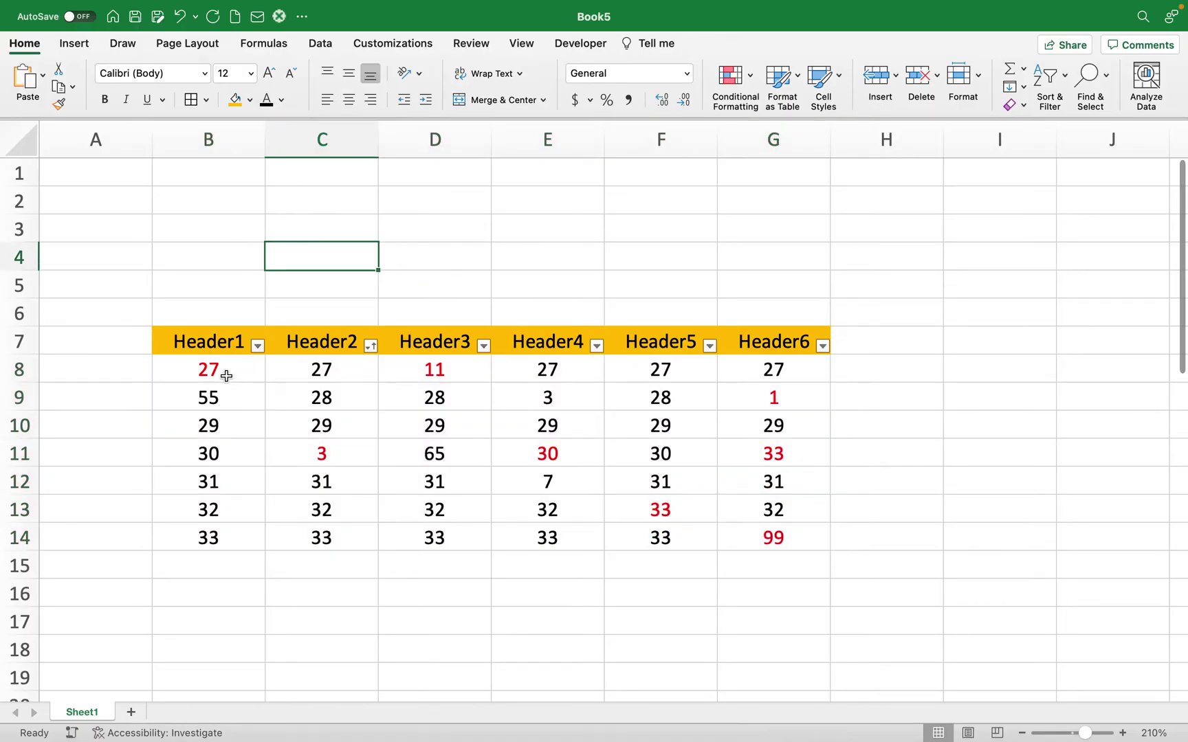
Reformat B8:G14 so negatives show red in parentheses, like (27) and (99).
left_click_drag(197, 372, 745, 531)
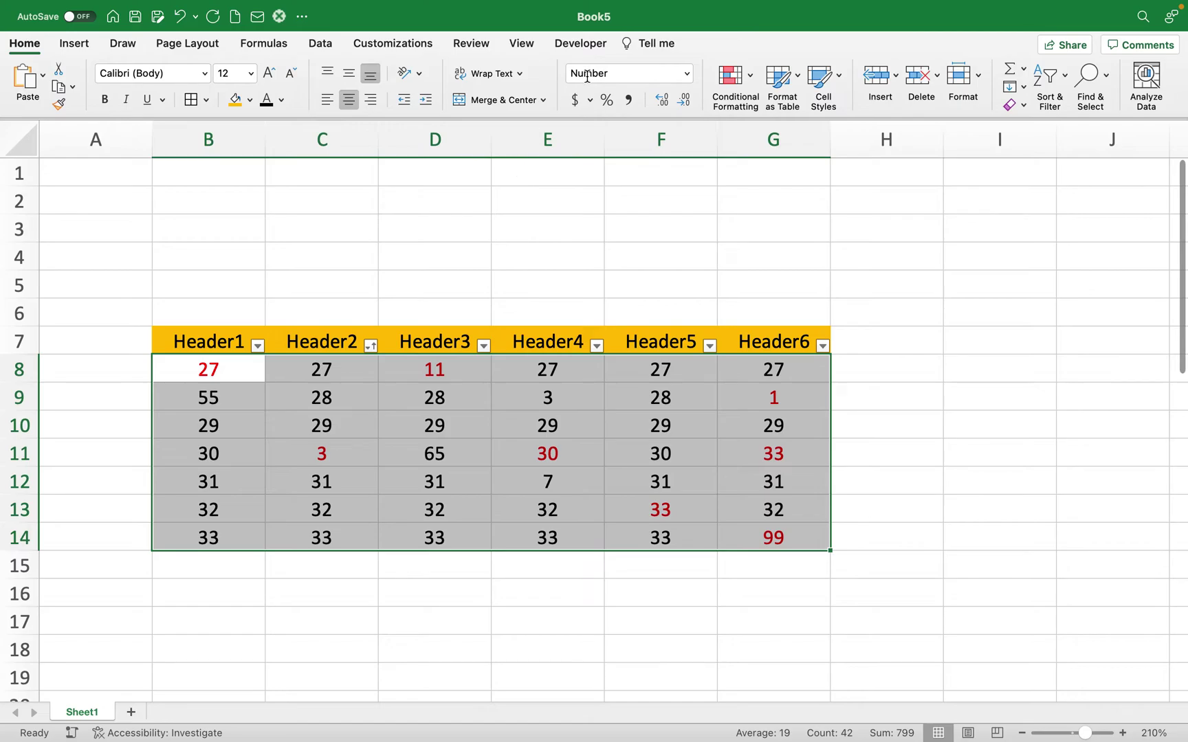
left_click(686, 74)
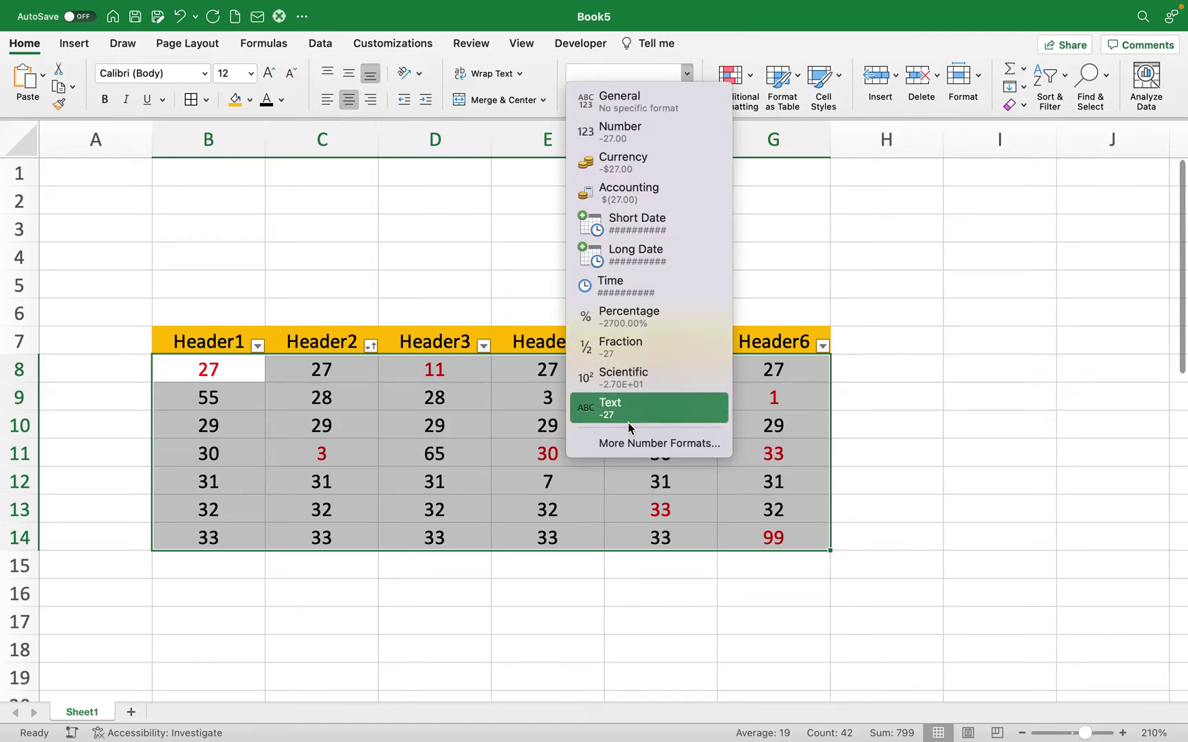
left_click(631, 446)
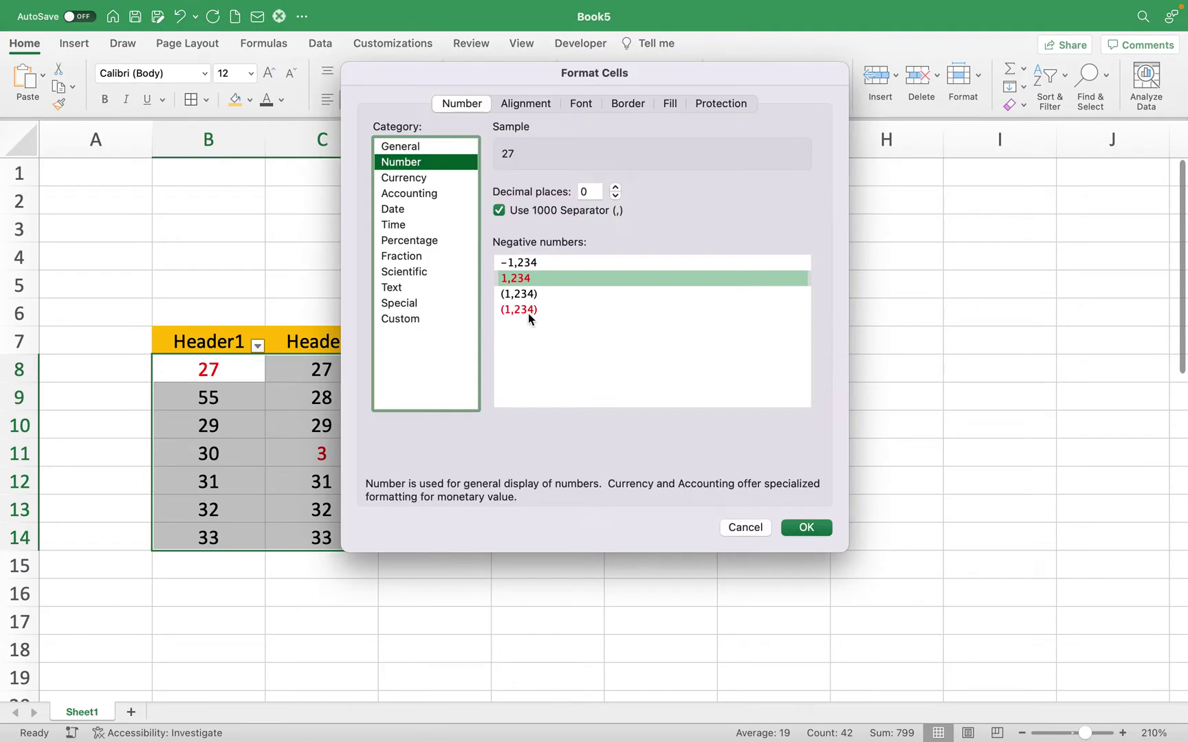
left_click(521, 310)
left_click(794, 528)
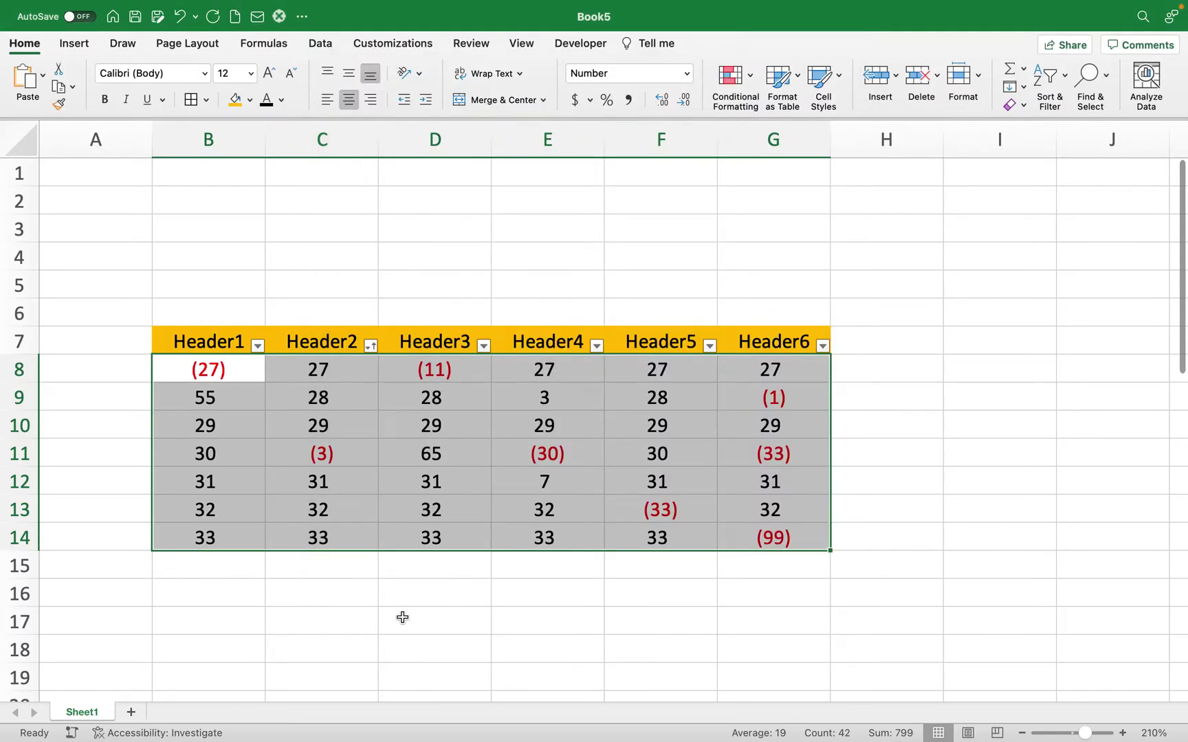
left_click(197, 618)
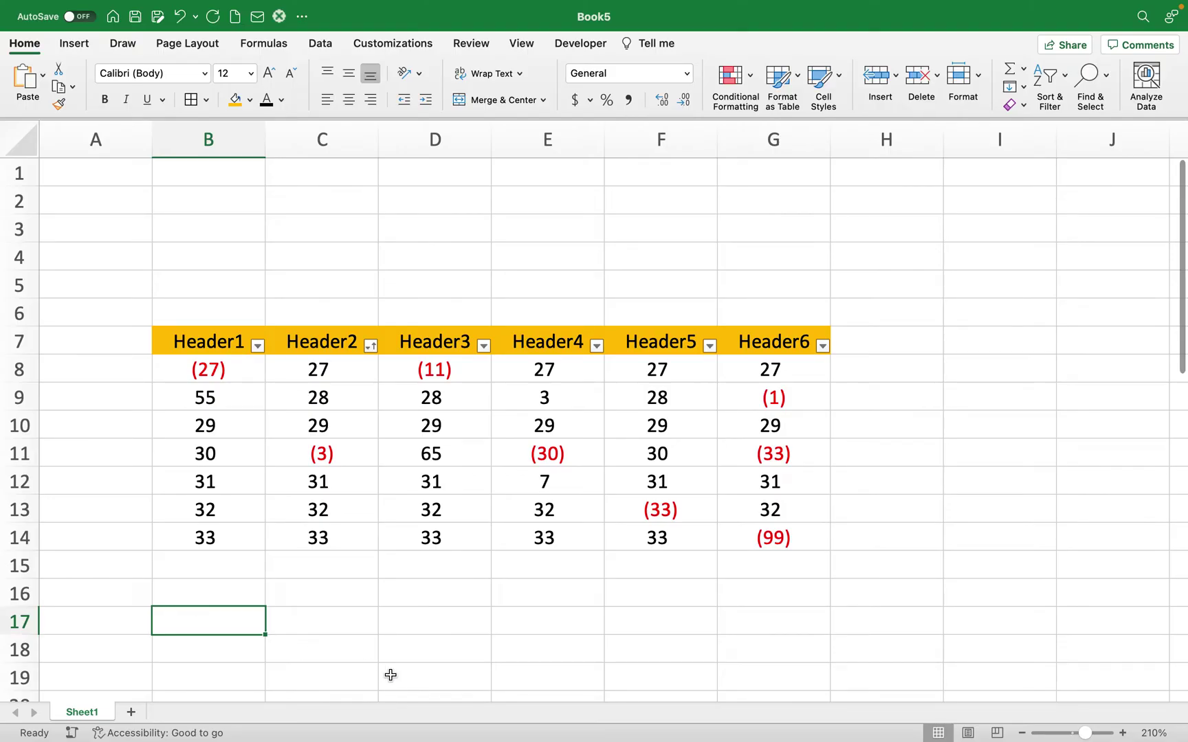
Enter the formula =B8*1 in cell B17.
type("=")
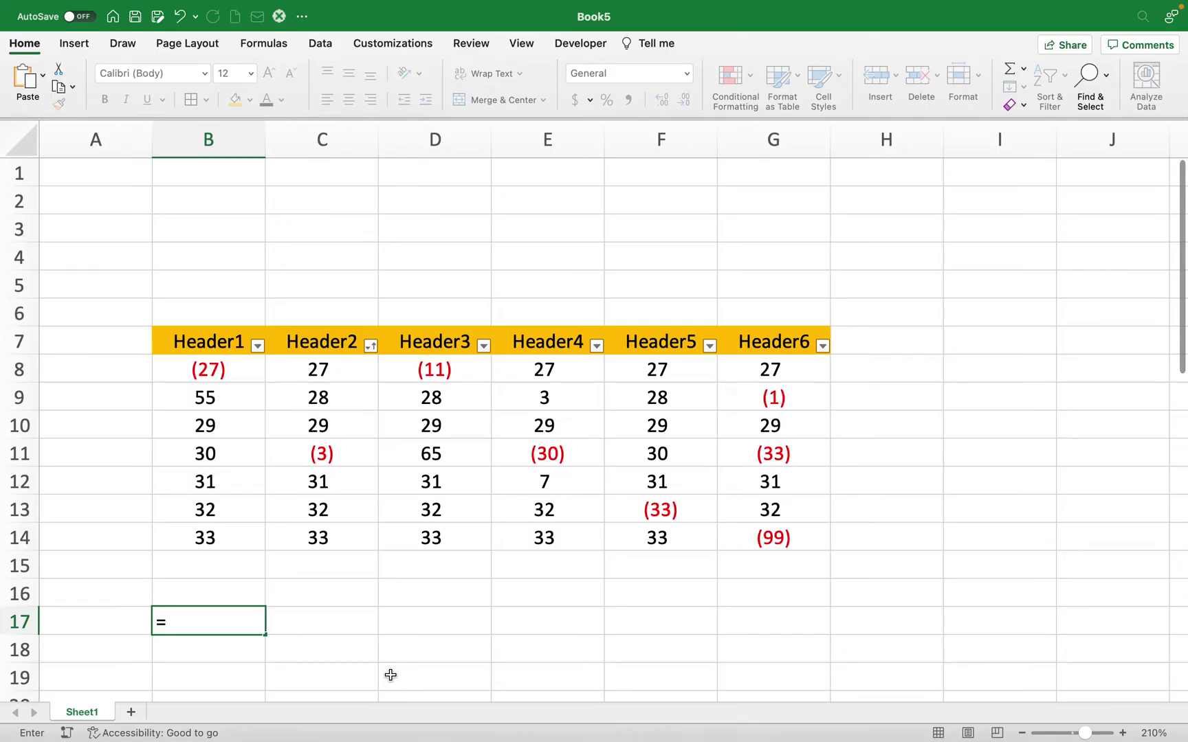
key("Up")
key("Up")
key("Up")
key("Up")
key("Up")
key("Up")
key("Up")
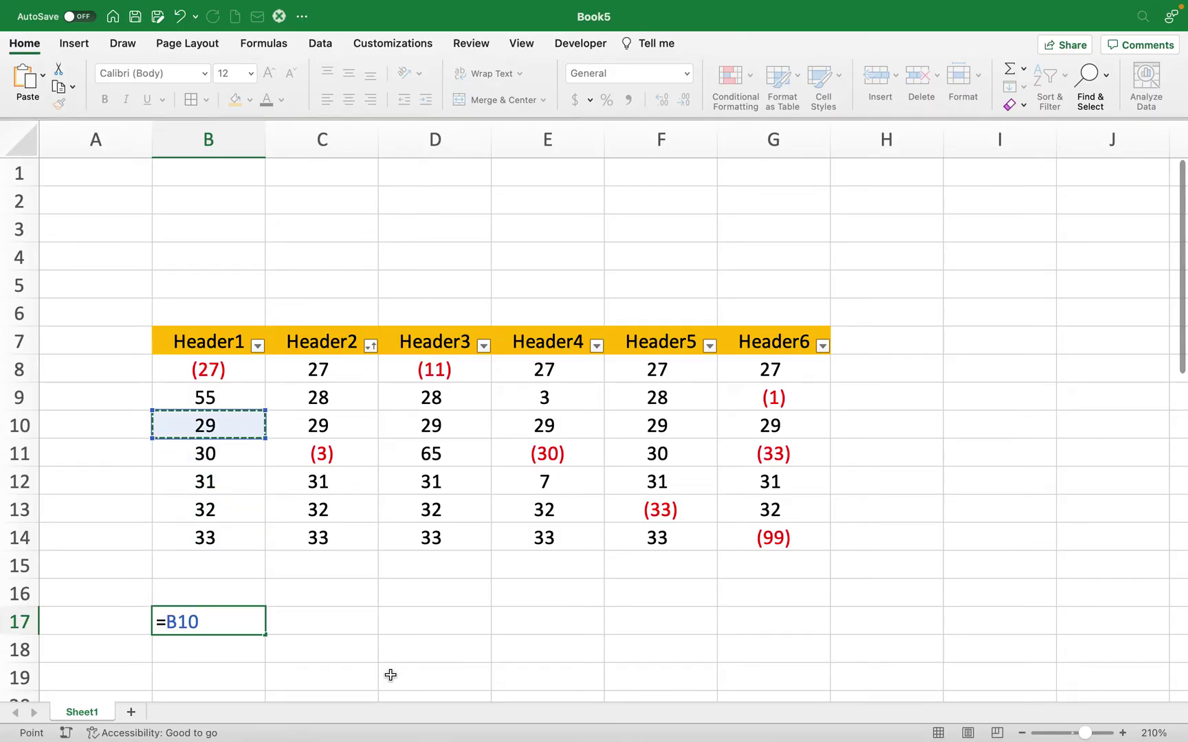
key("Up")
key("Up")
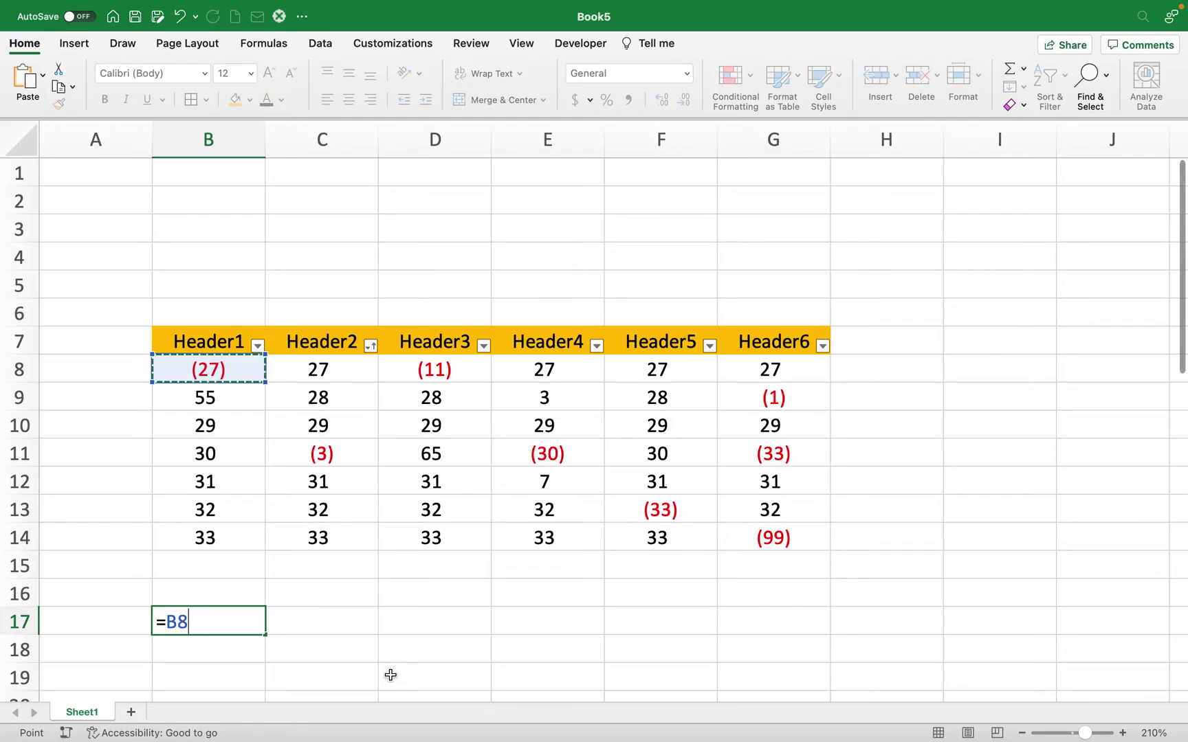
type("*")
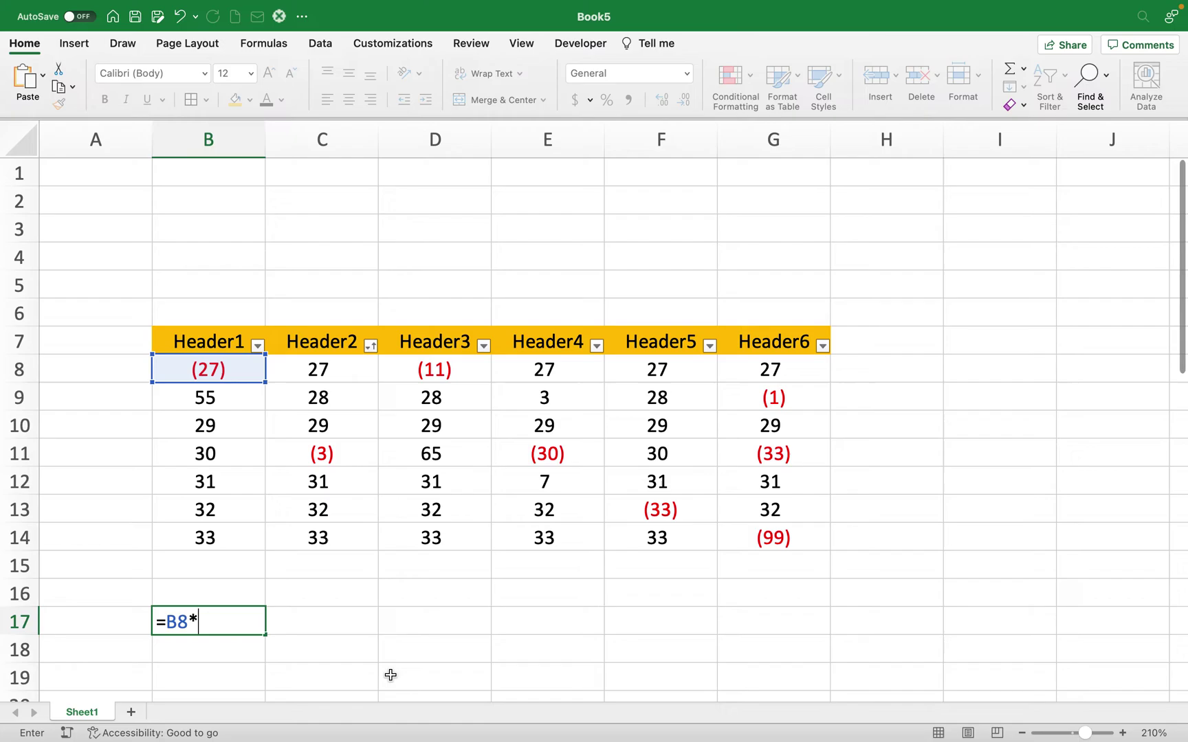
type("1")
key("Return")
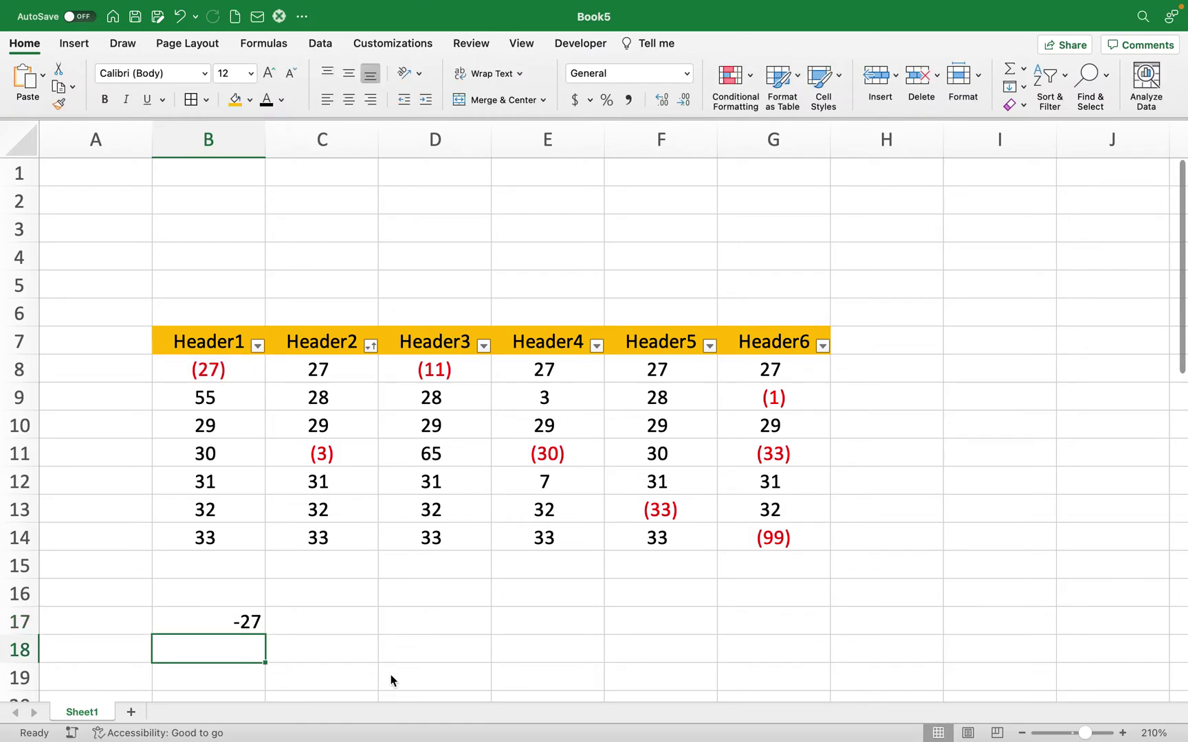
Wrap B17's formula in ABS so it reads =ABS(B8*1), returning 27.
left_click(242, 626)
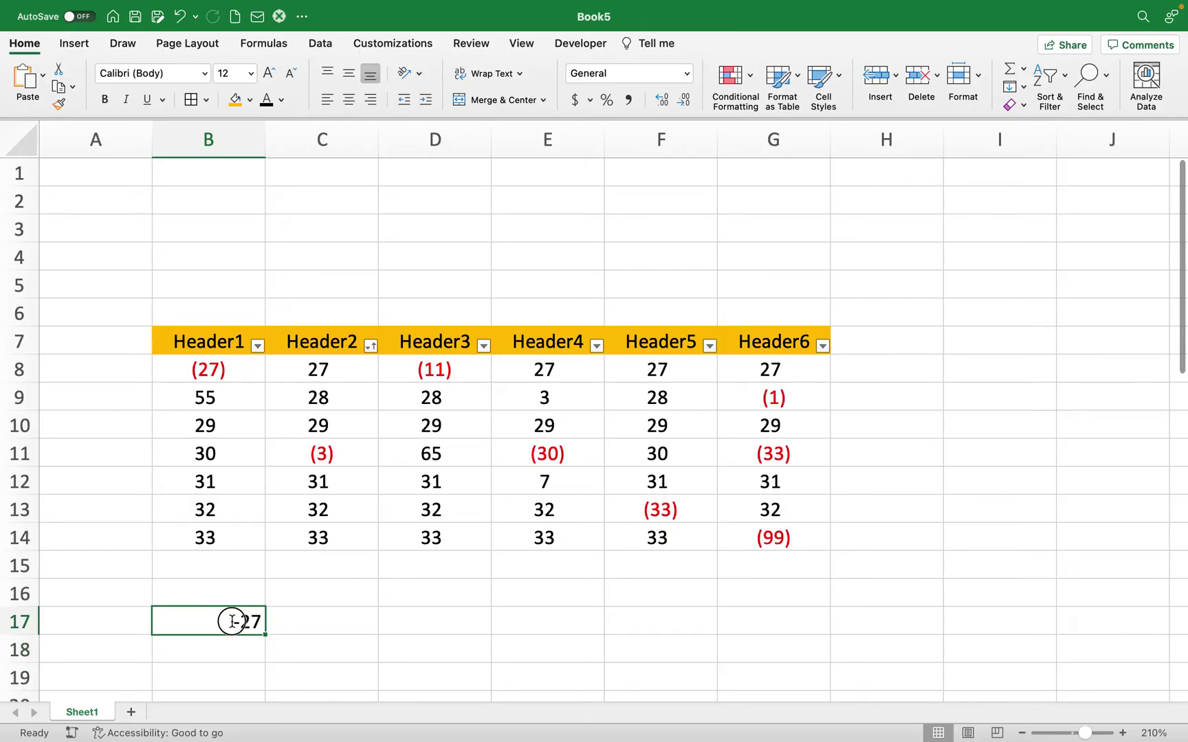
double_click(232, 621)
key("Left")
key("Left")
key("Left")
key("Left")
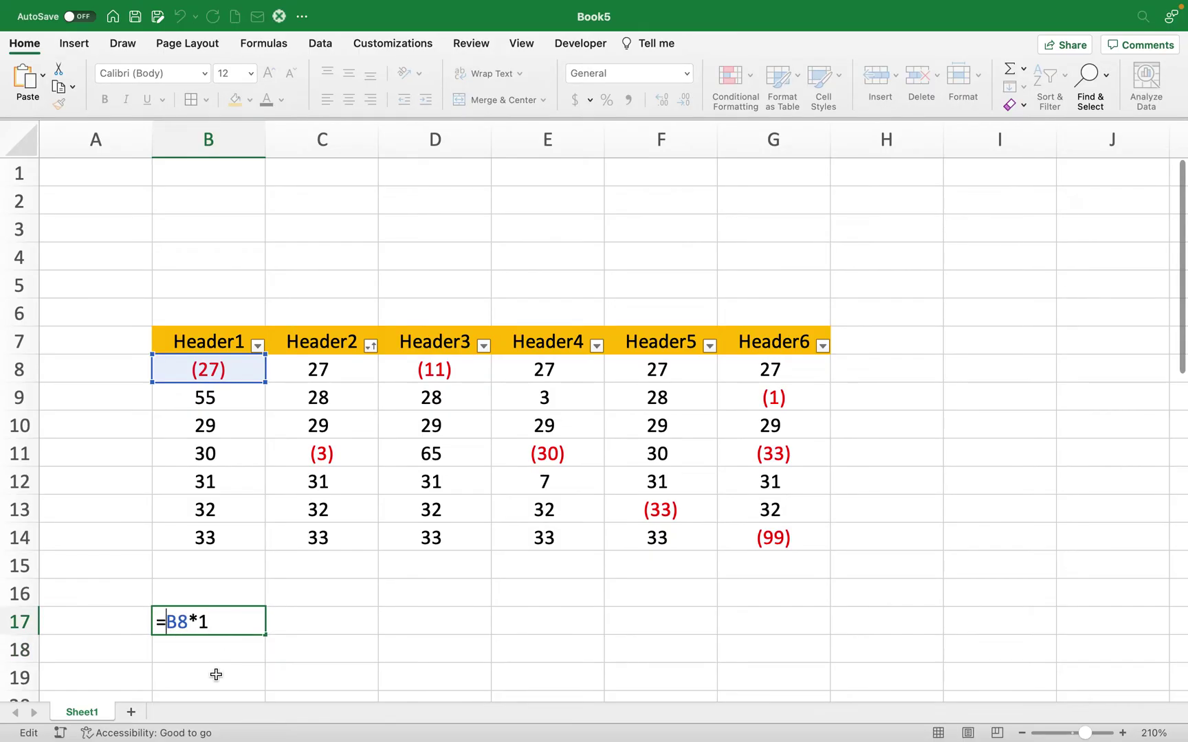
type("Ab")
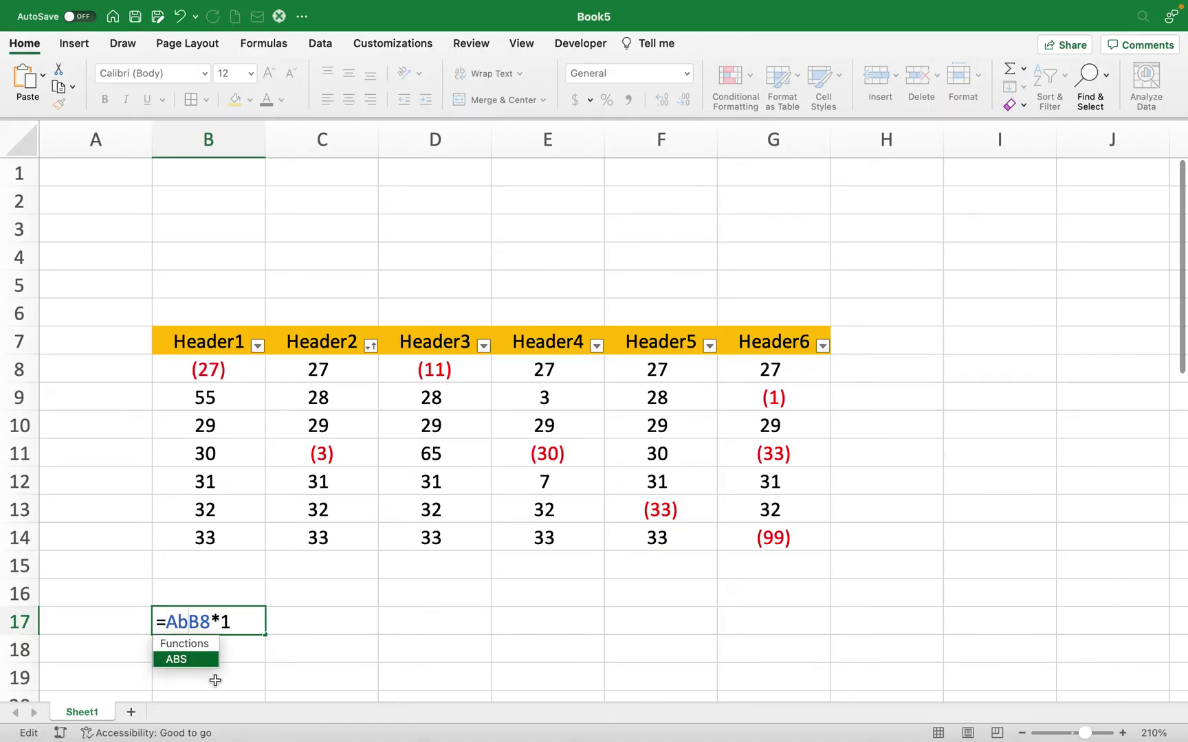
double_click(189, 662)
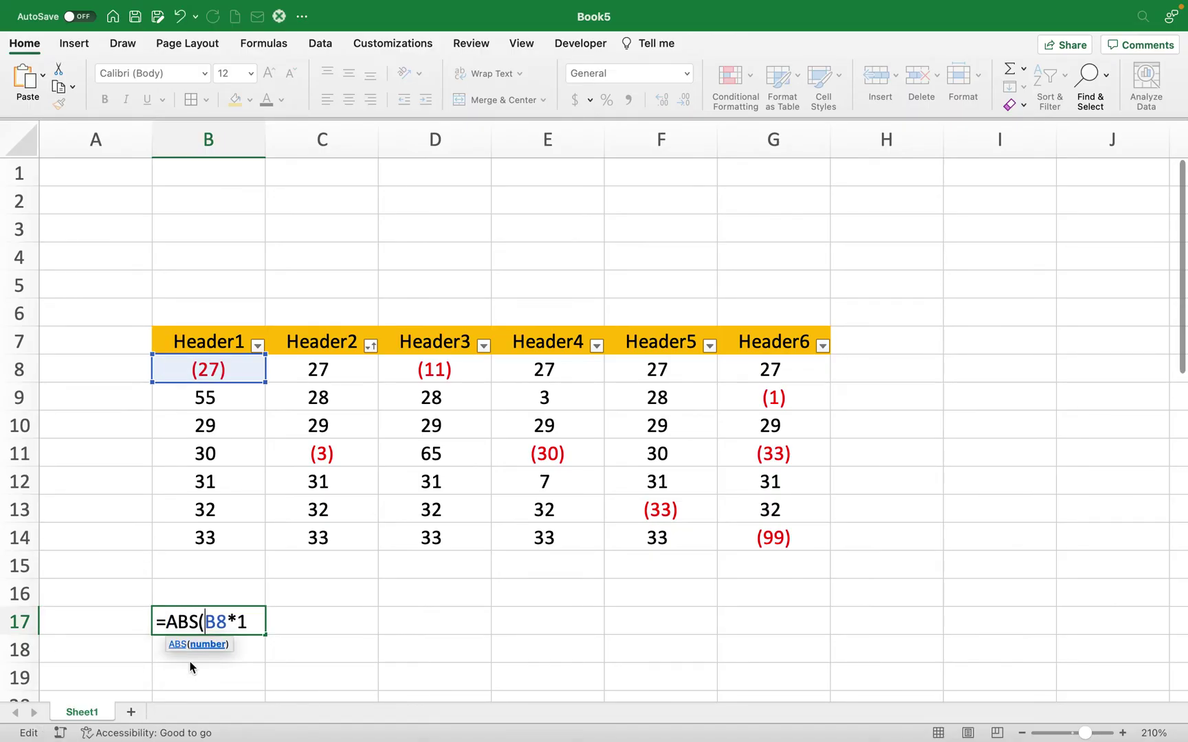
left_click(253, 622)
type(")")
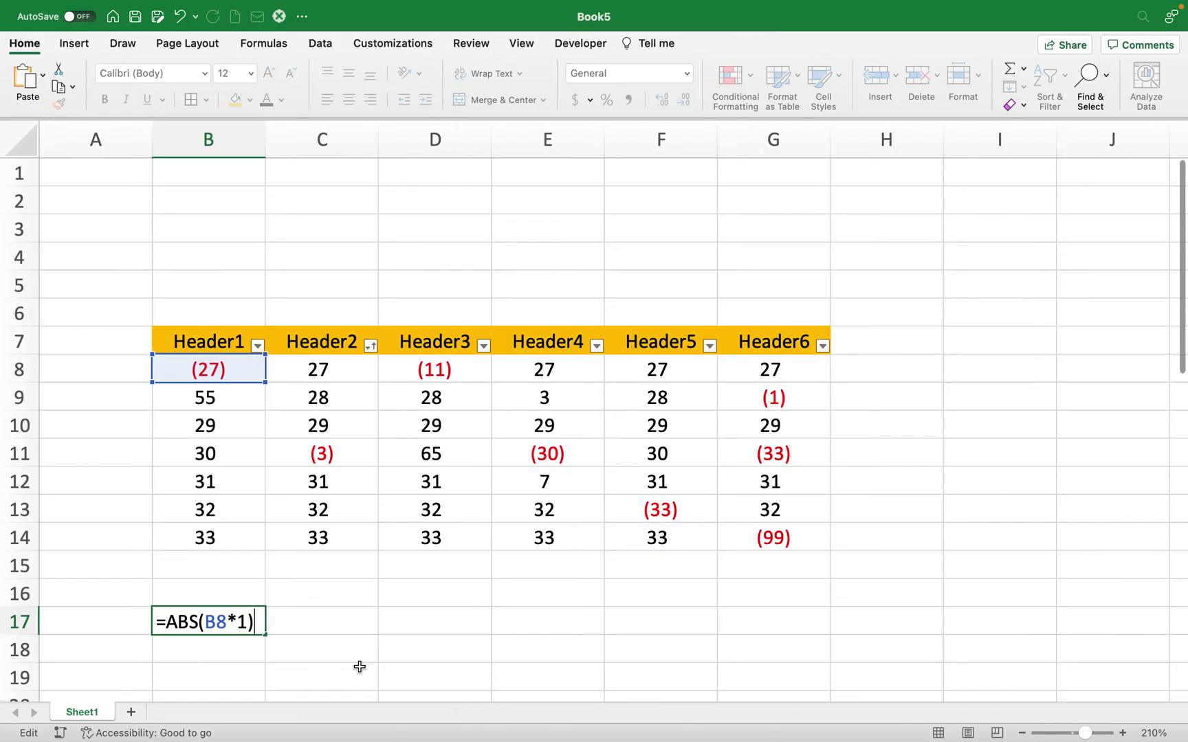
key("Return")
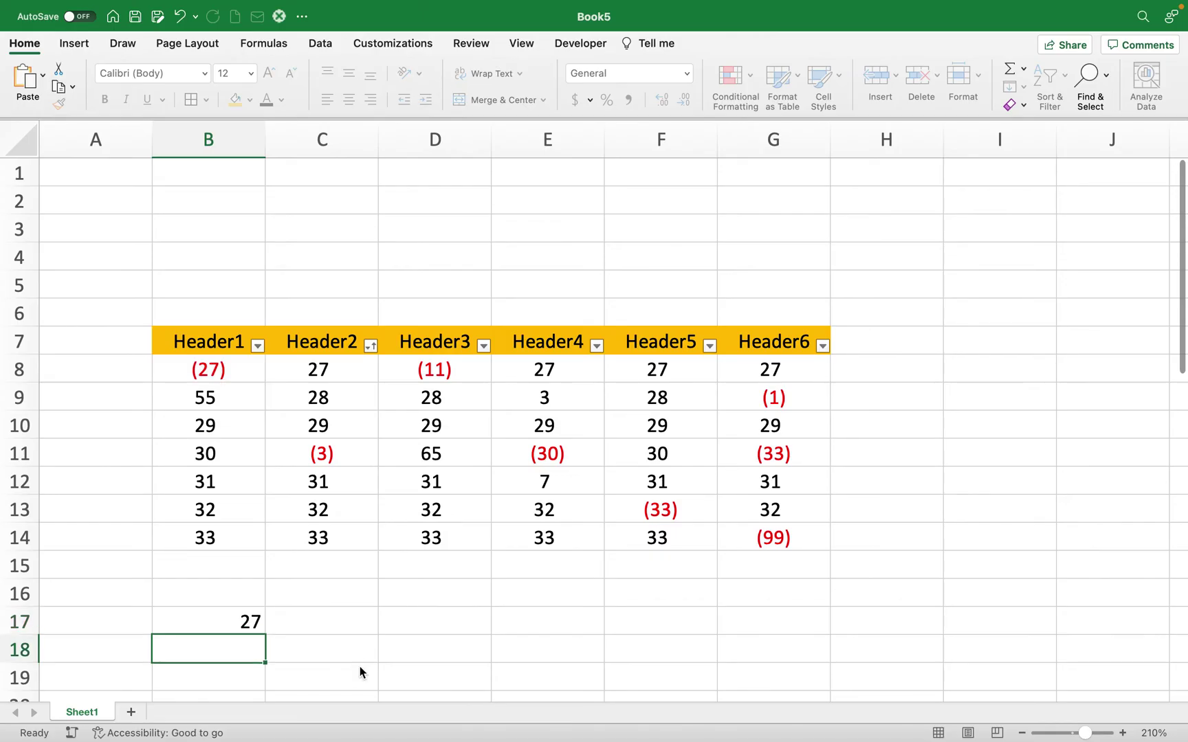
Change B17's formula from ABS to =(B8*1)*-1, still returning 27.
left_click(211, 620)
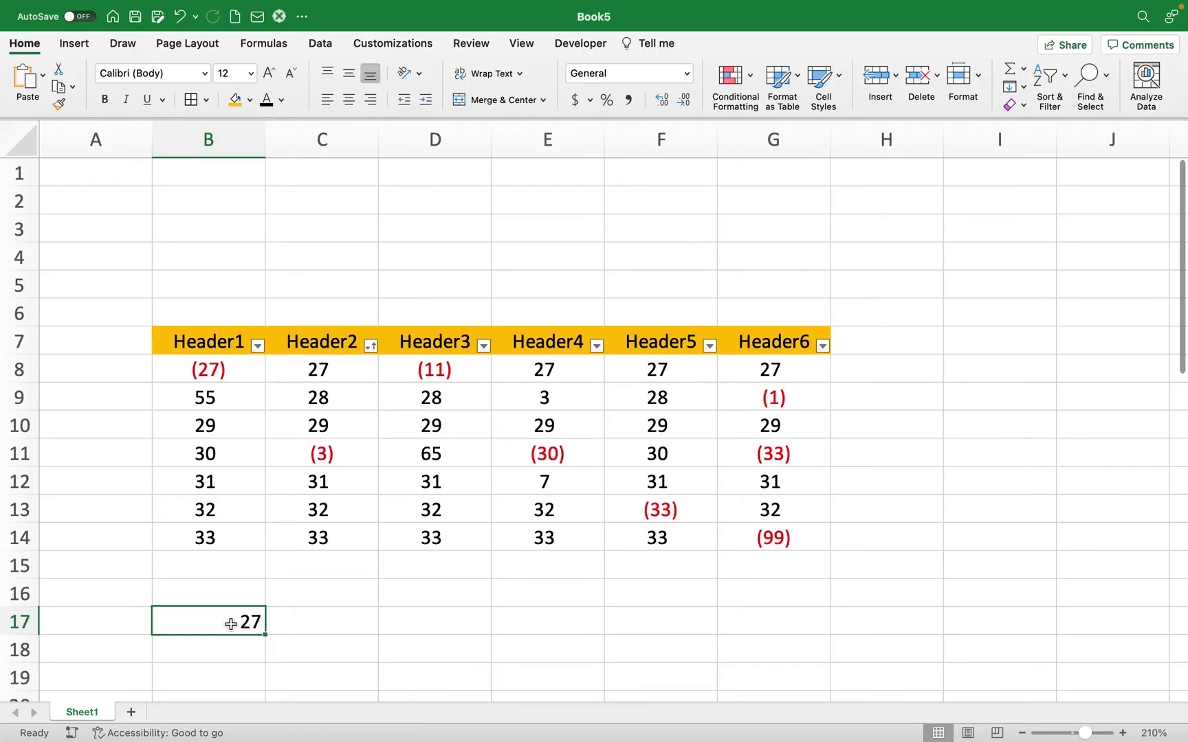
double_click(230, 621)
left_click(198, 622)
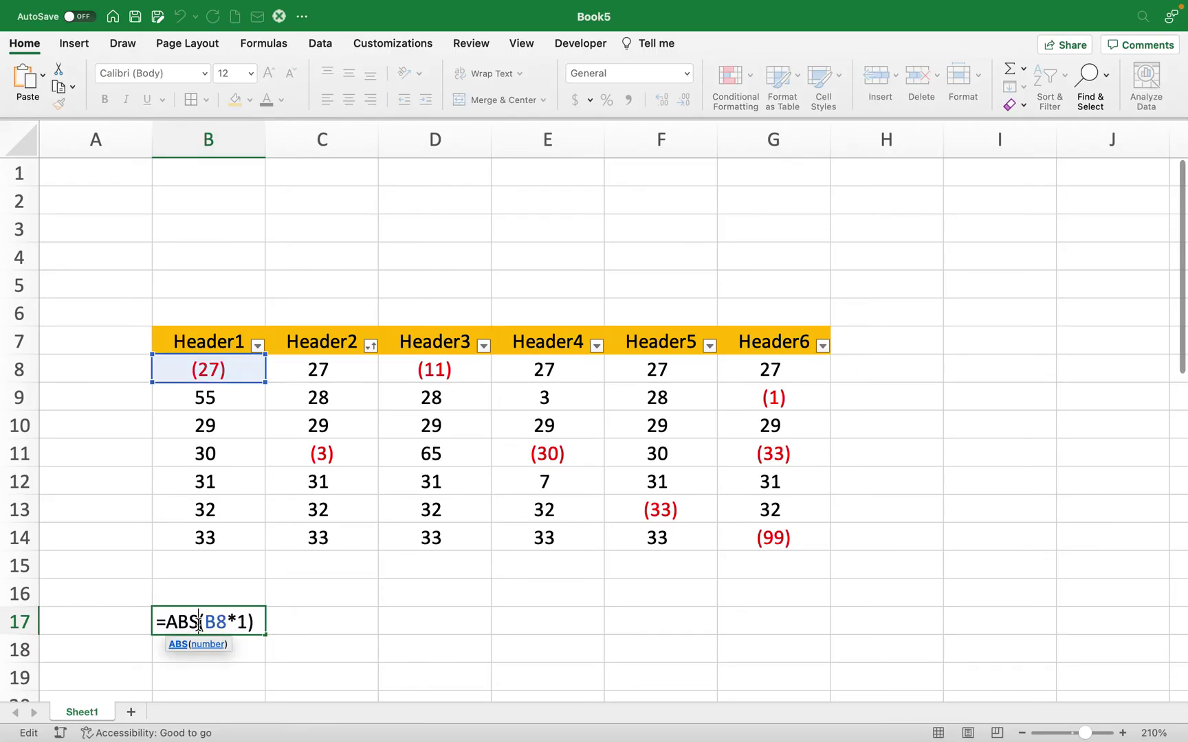
key("BackSpace")
key("BackSpace")
key("BackSpace")
left_click(232, 622)
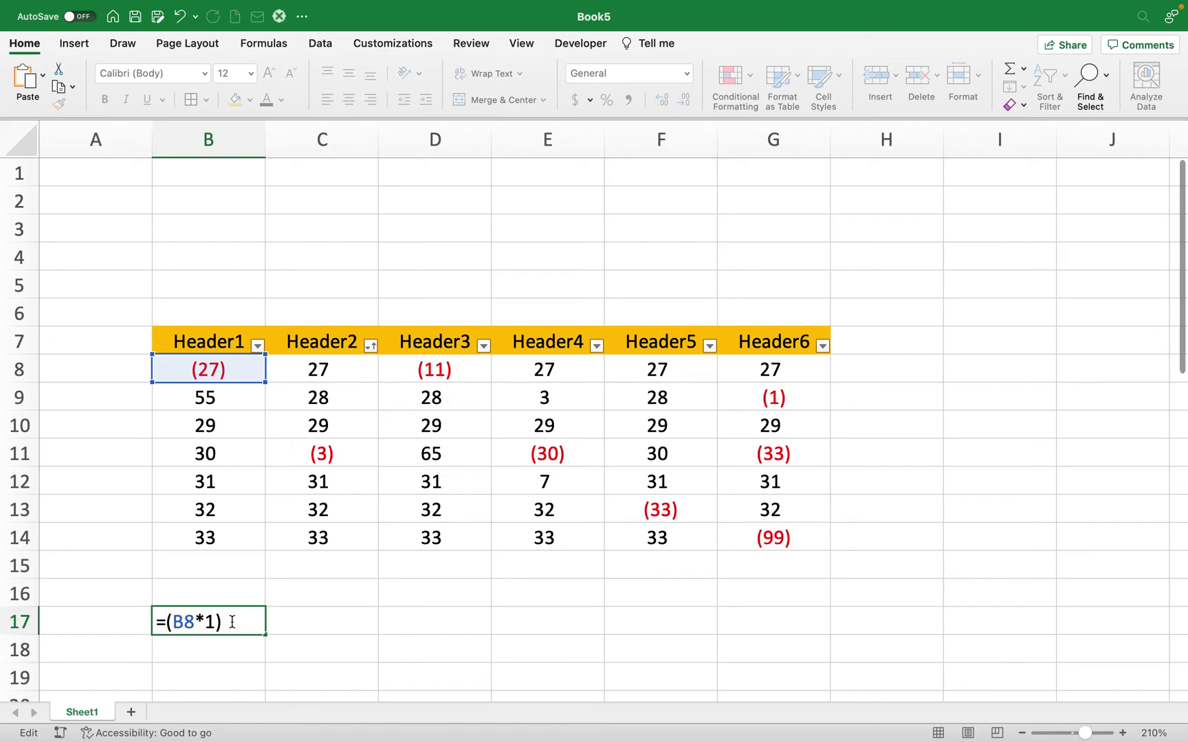
type("*-1")
key("Return")
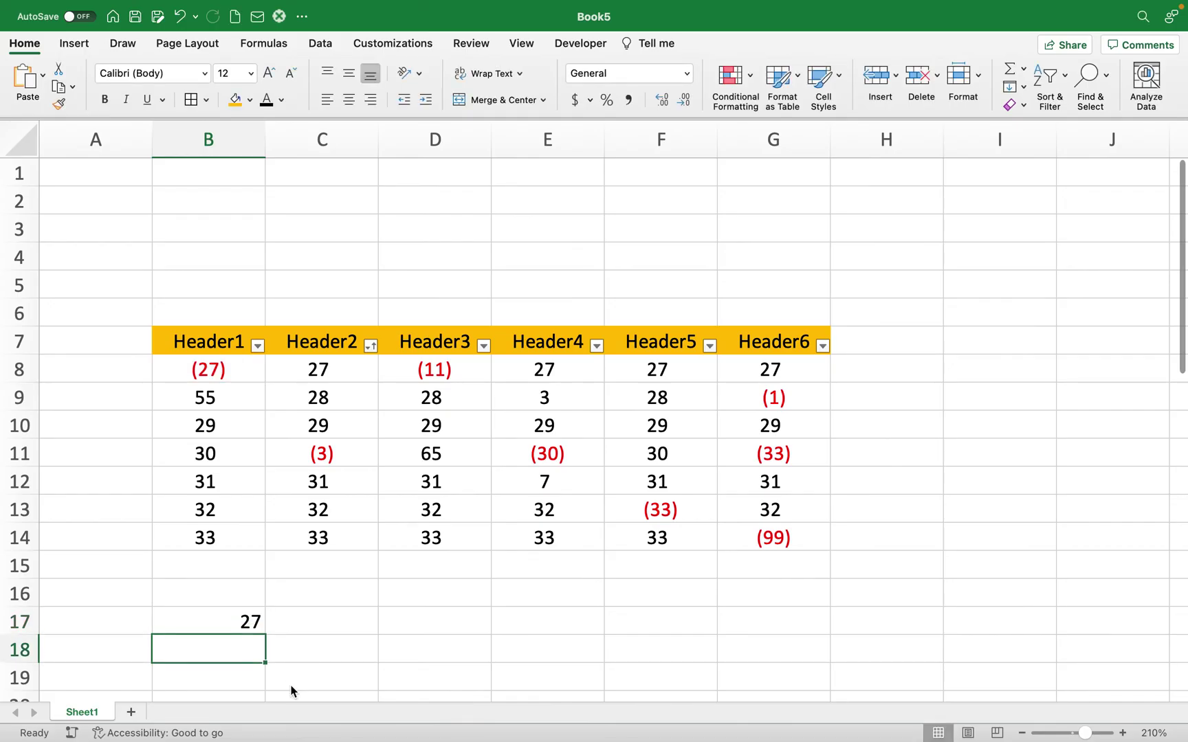